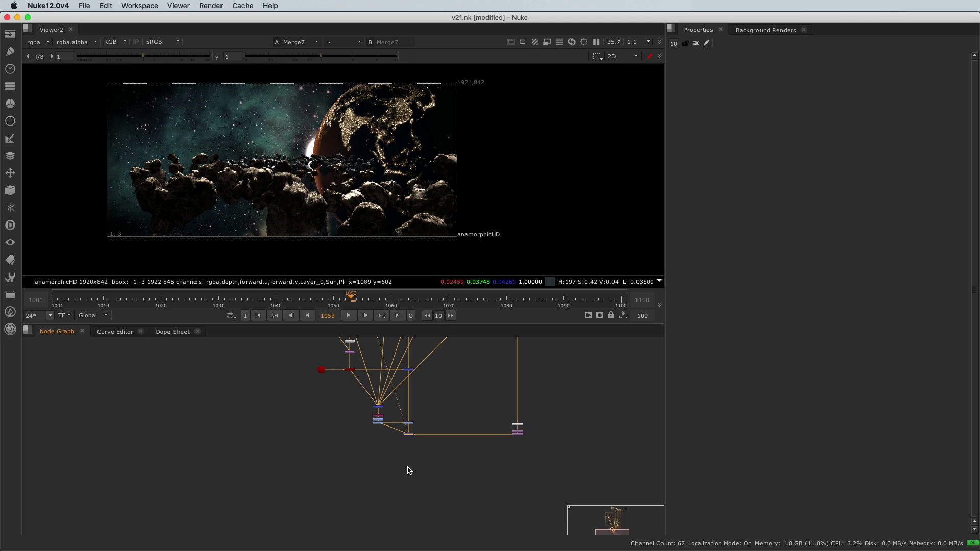
# Step: Create a ZDefocus node from the Filter menu, connect it to Merge7's output, and view it
pyautogui.scroll(5, 407, 468)
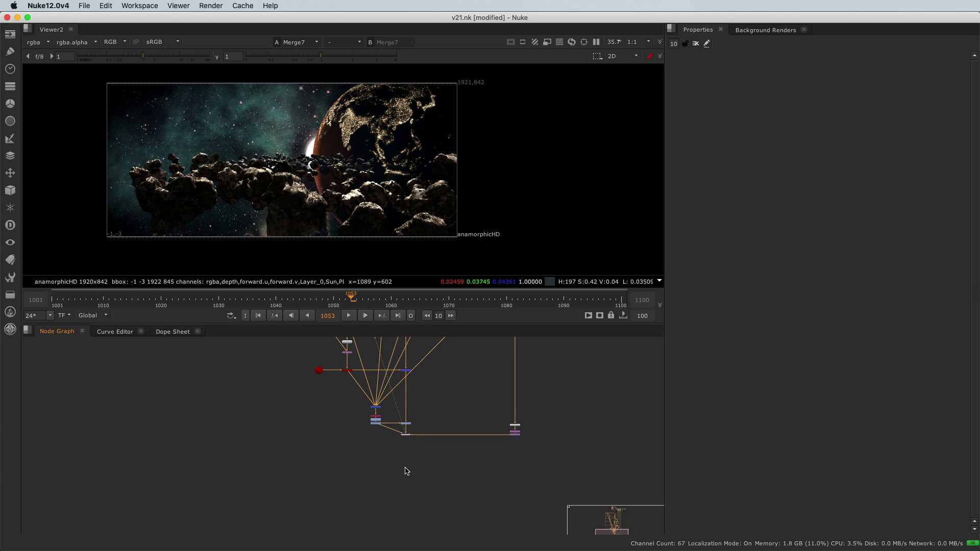
pyautogui.click(400, 460)
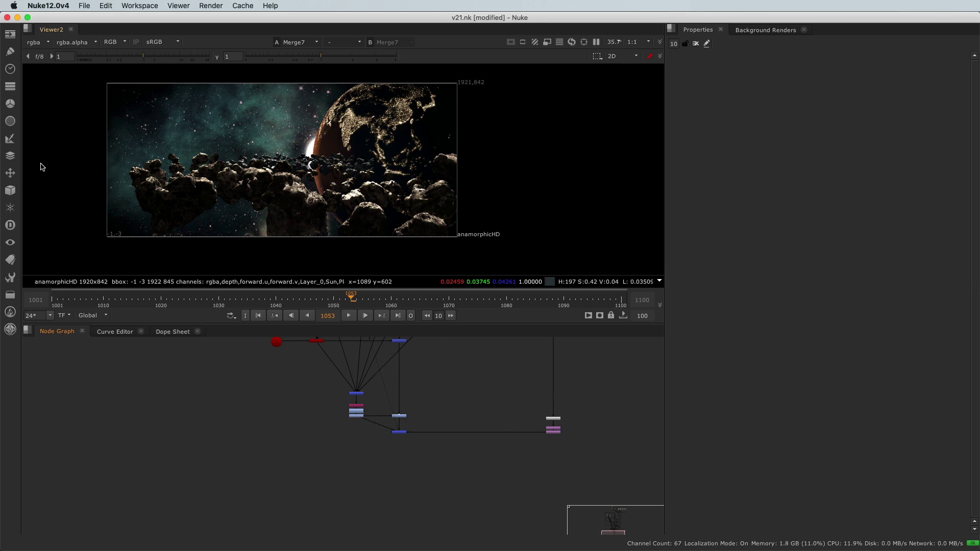
pyautogui.click(9, 122)
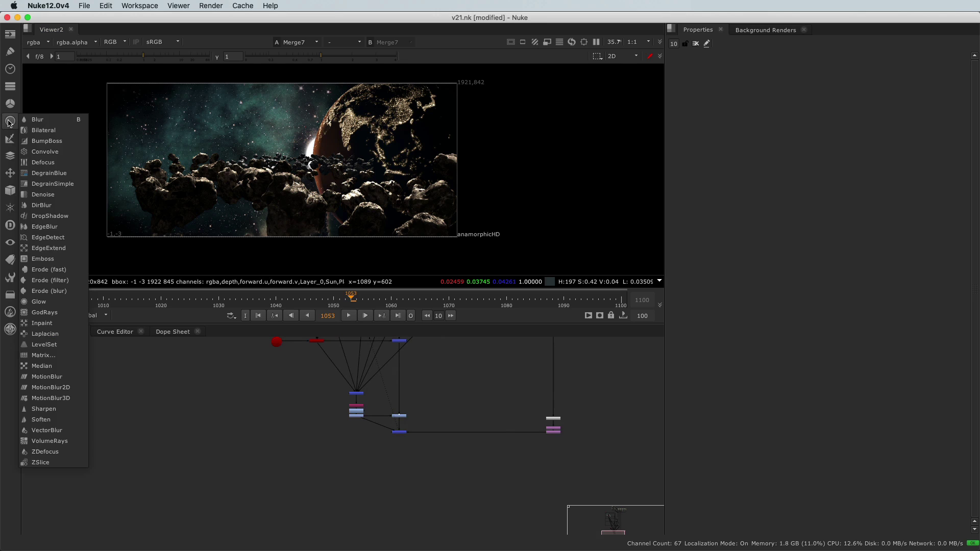
pyautogui.click(55, 453)
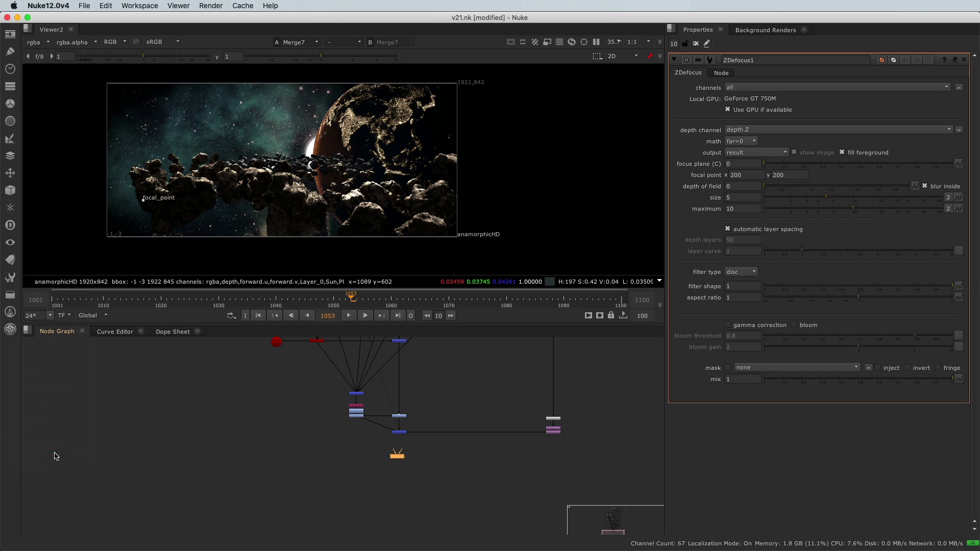
pyautogui.scroll(3, 405, 489)
pyautogui.scroll(2, 406, 489)
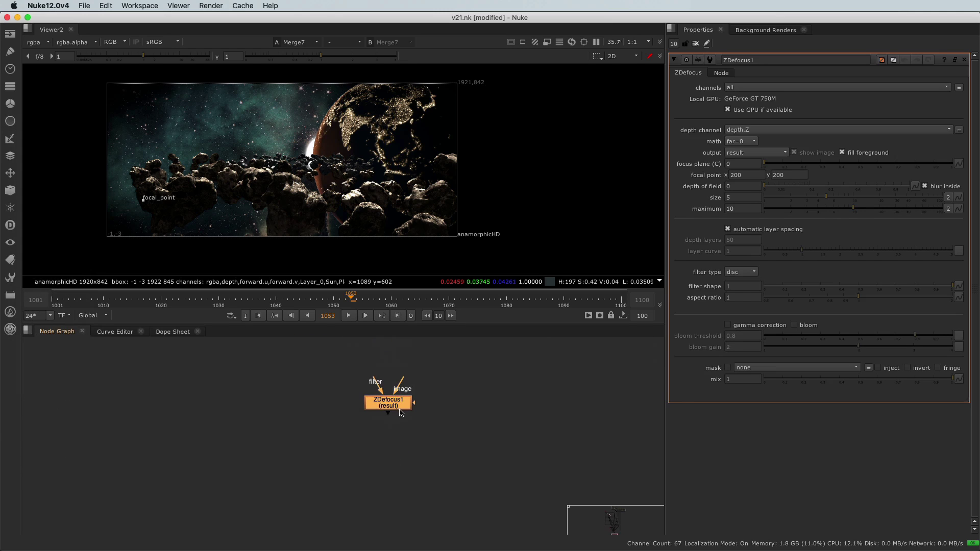
pyautogui.moveTo(396, 422); pyautogui.dragTo(401, 466, button='middle')
pyautogui.moveTo(404, 435); pyautogui.dragTo(381, 413)
pyautogui.scroll(-5, 361, 423)
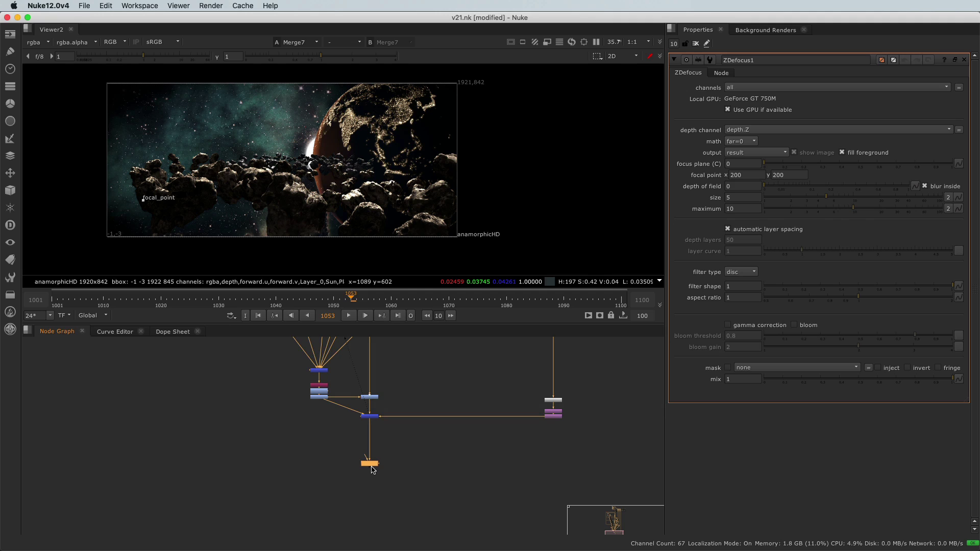
pyautogui.press('1')
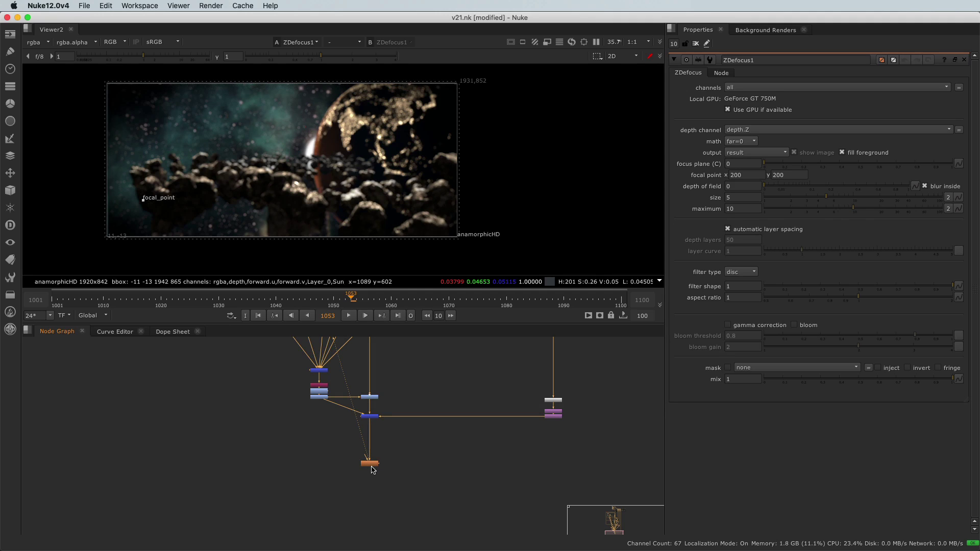
# Step: Move ZDefocus1 slightly lower in the node graph
pyautogui.scroll(8, 218, 136)
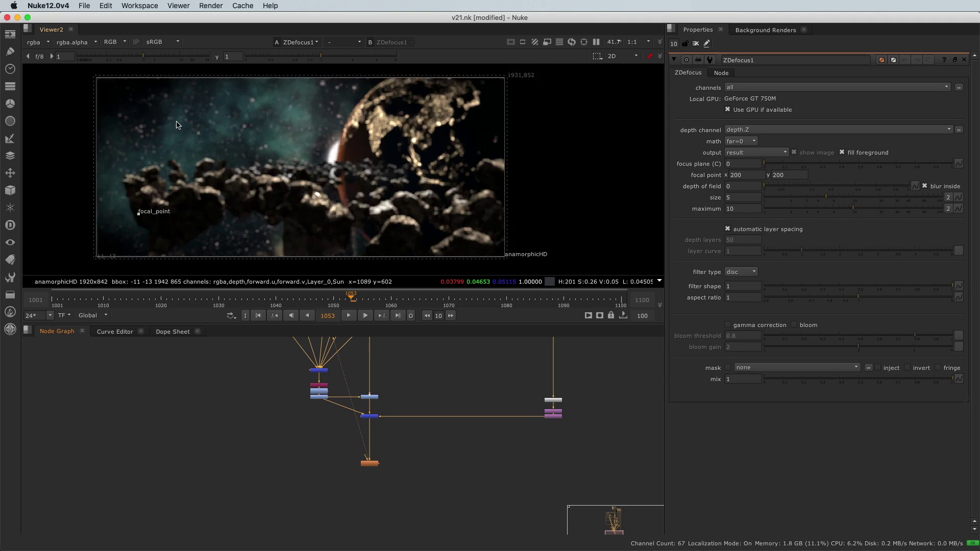
pyautogui.scroll(-10, 220, 162)
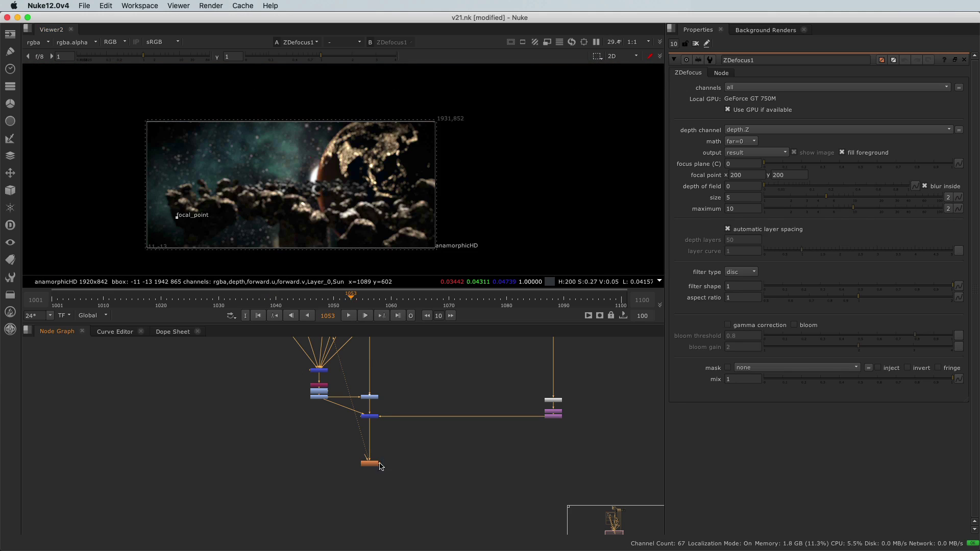
pyautogui.moveTo(371, 464); pyautogui.dragTo(374, 486)
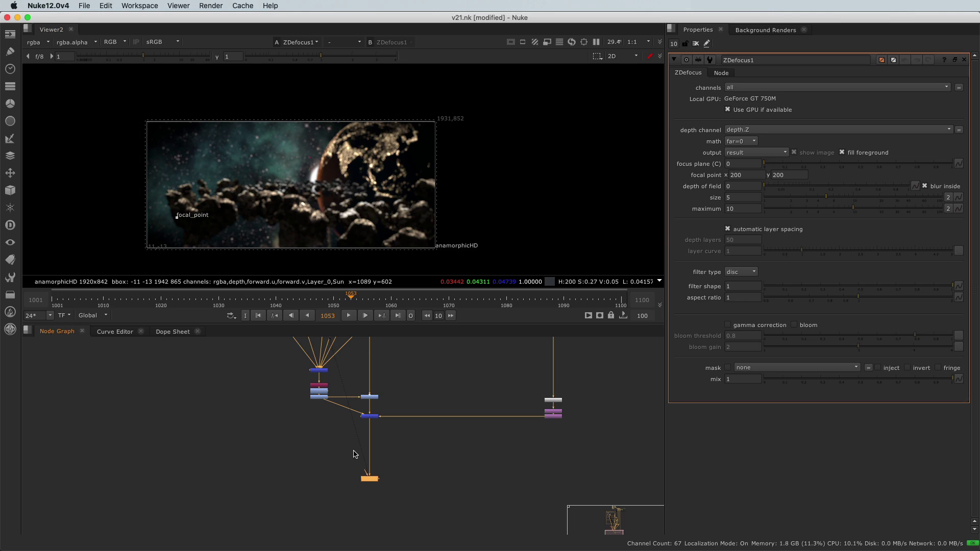
# Step: Marquee-select the ZMerge1 node to inspect it, then clear the selection
pyautogui.scroll(5, 356, 454)
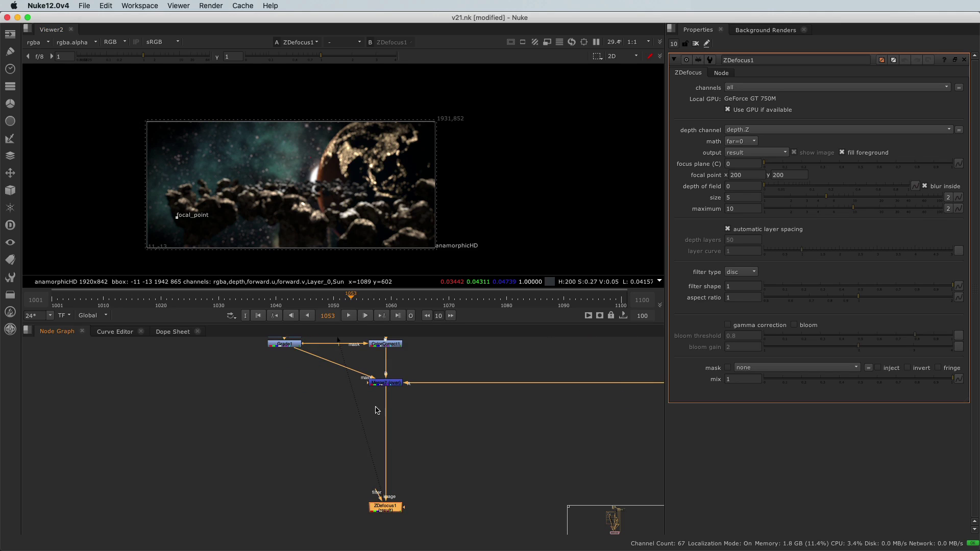
pyautogui.scroll(-3, 322, 493)
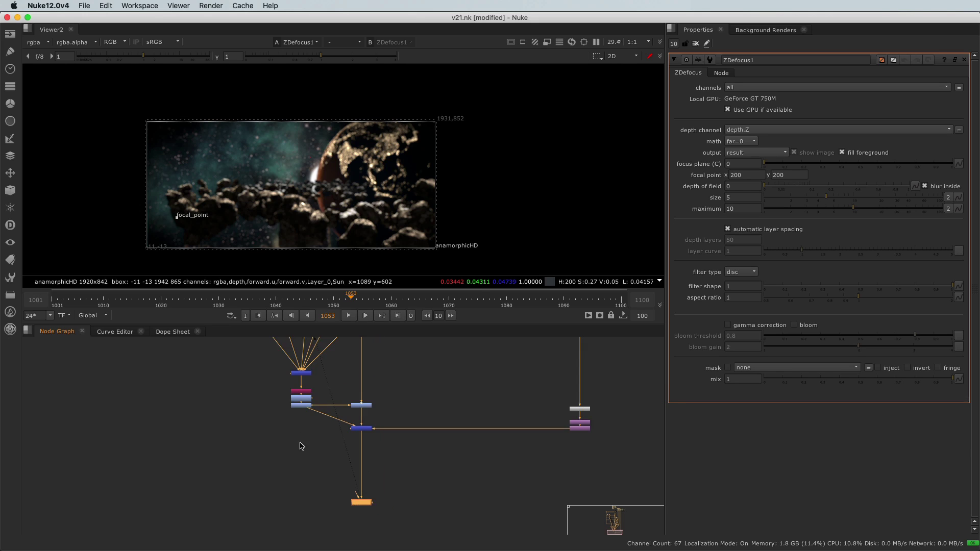
pyautogui.scroll(6, 299, 447)
pyautogui.moveTo(250, 379); pyautogui.dragTo(362, 423)
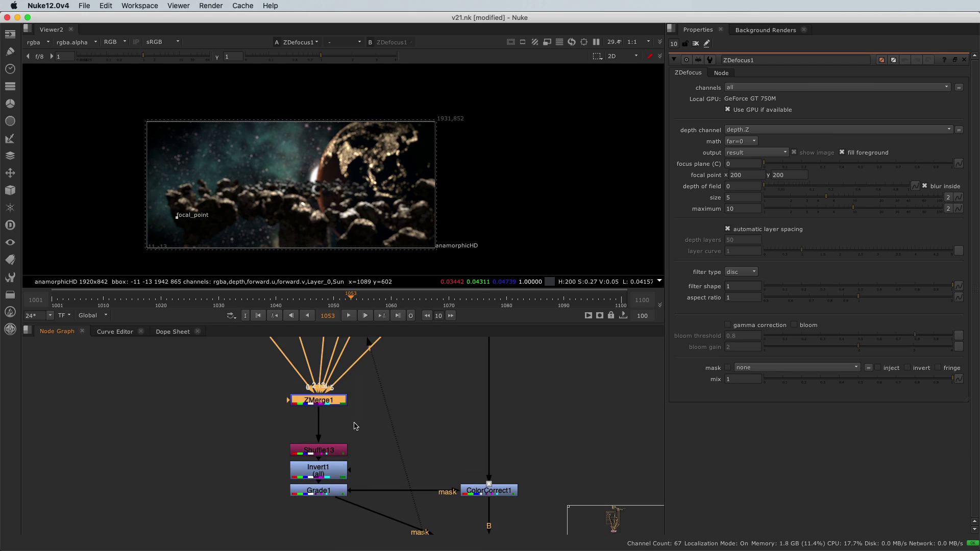
pyautogui.scroll(-5, 357, 424)
pyautogui.scroll(-2, 316, 427)
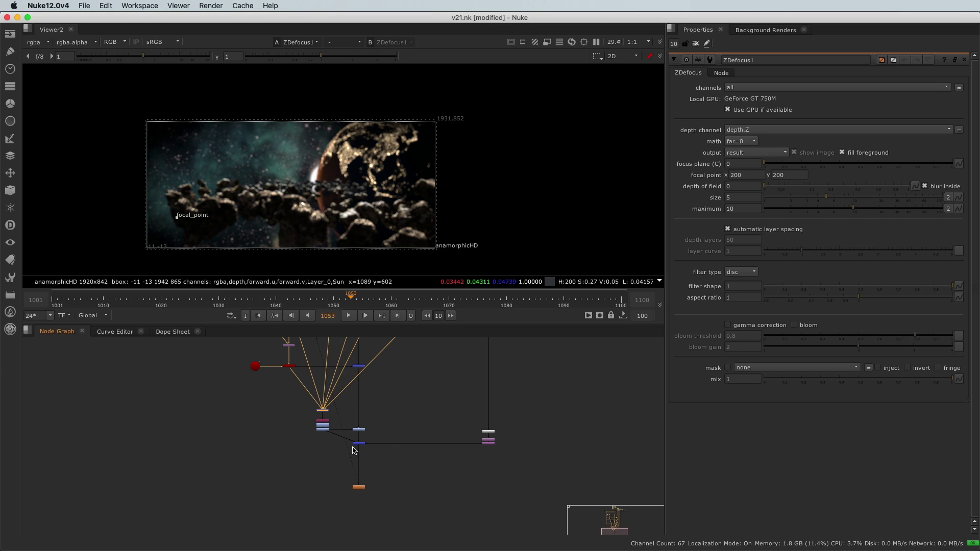
pyautogui.click(324, 467)
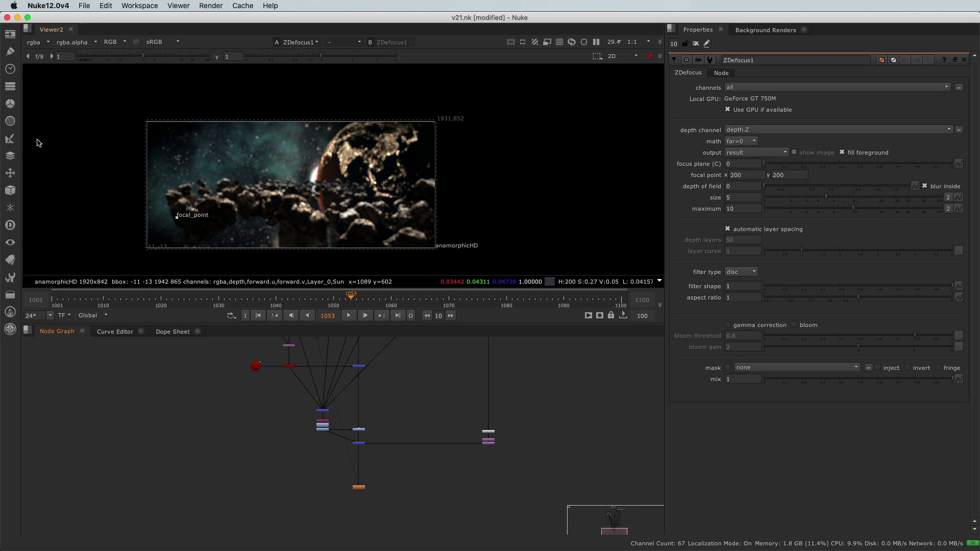
# Step: Insert a Copy node between Merge7 and ZDefocus1, with its A input from ZMerge1
pyautogui.click(11, 91)
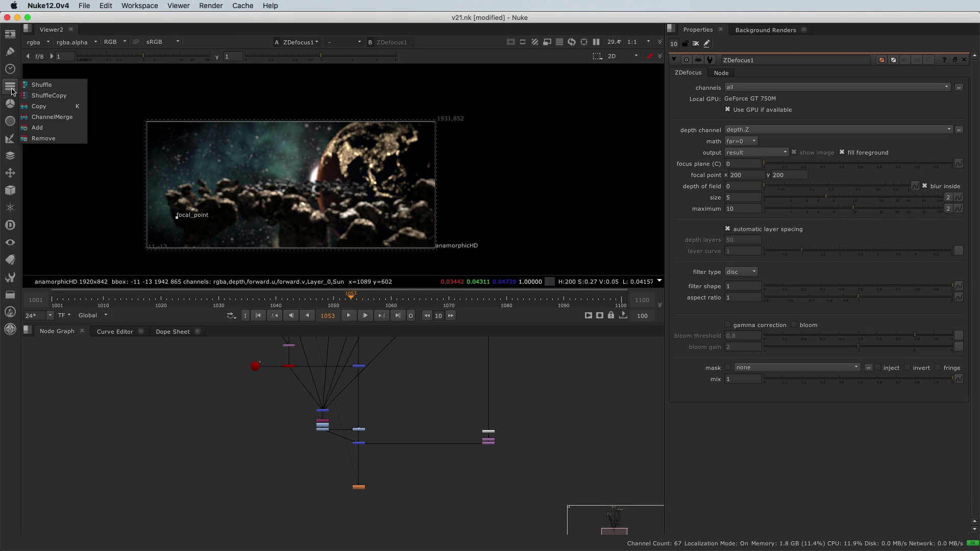
pyautogui.click(39, 106)
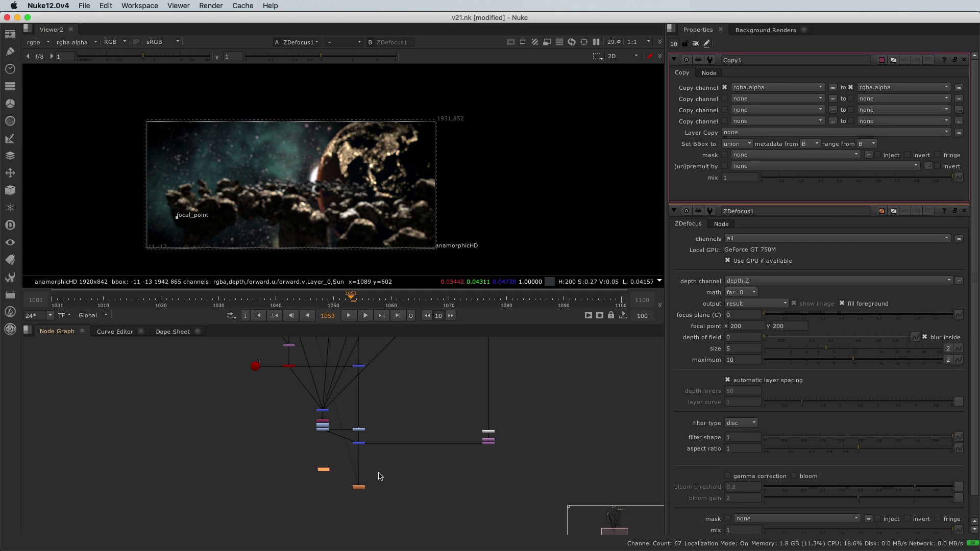
pyautogui.scroll(5, 322, 474)
pyautogui.moveTo(325, 454); pyautogui.dragTo(434, 438)
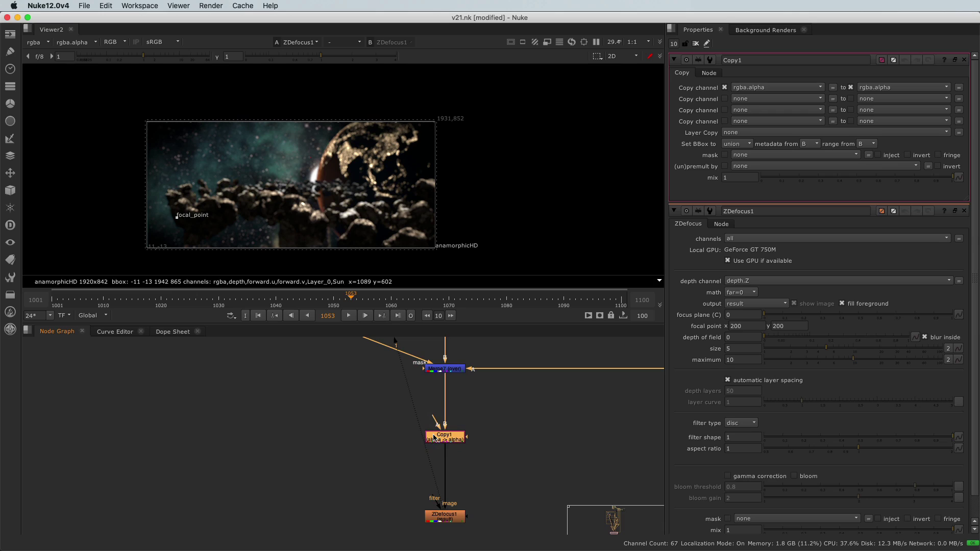
pyautogui.scroll(-3, 434, 438)
pyautogui.moveTo(433, 430); pyautogui.dragTo(375, 416)
pyautogui.scroll(2, 372, 409)
pyautogui.scroll(2, 375, 416)
pyautogui.scroll(-3, 370, 422)
pyautogui.scroll(5, 371, 484)
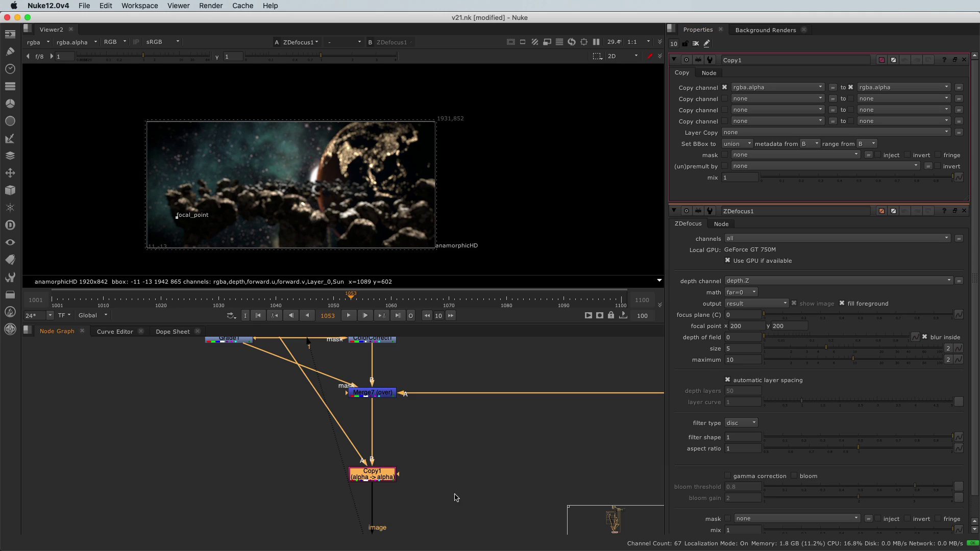
pyautogui.scroll(-3, 278, 454)
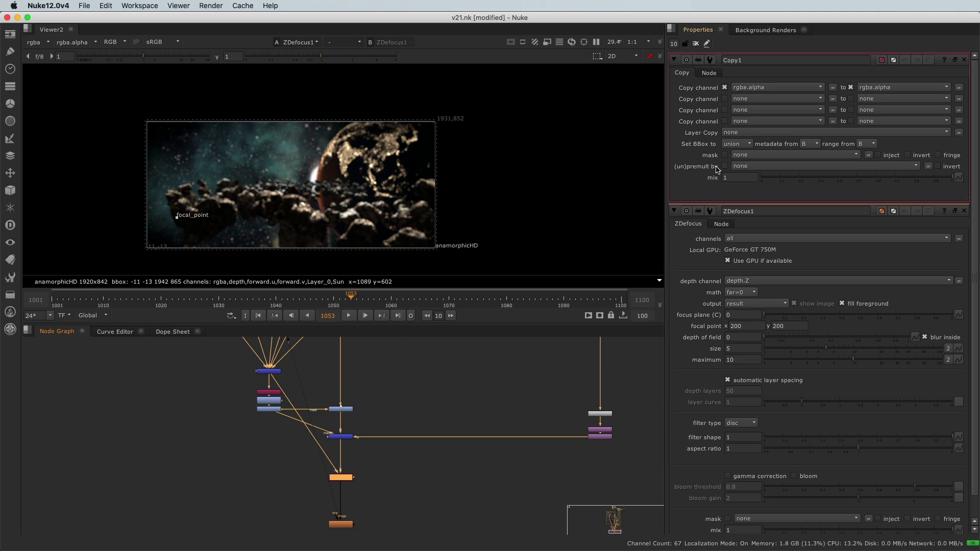
pyautogui.scroll(5, 343, 476)
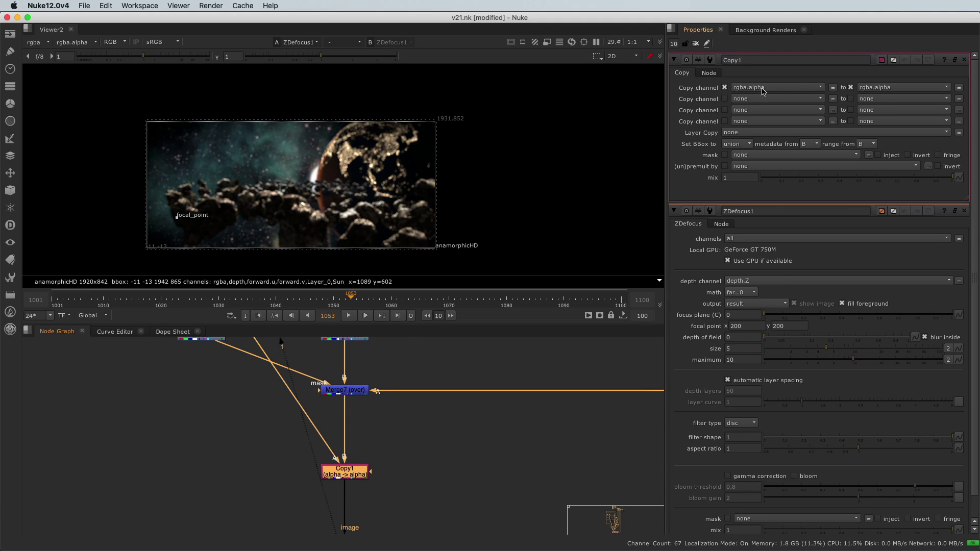
# Step: Set Copy1 to copy the depth.Z channel into depth.Z
pyautogui.click(763, 90)
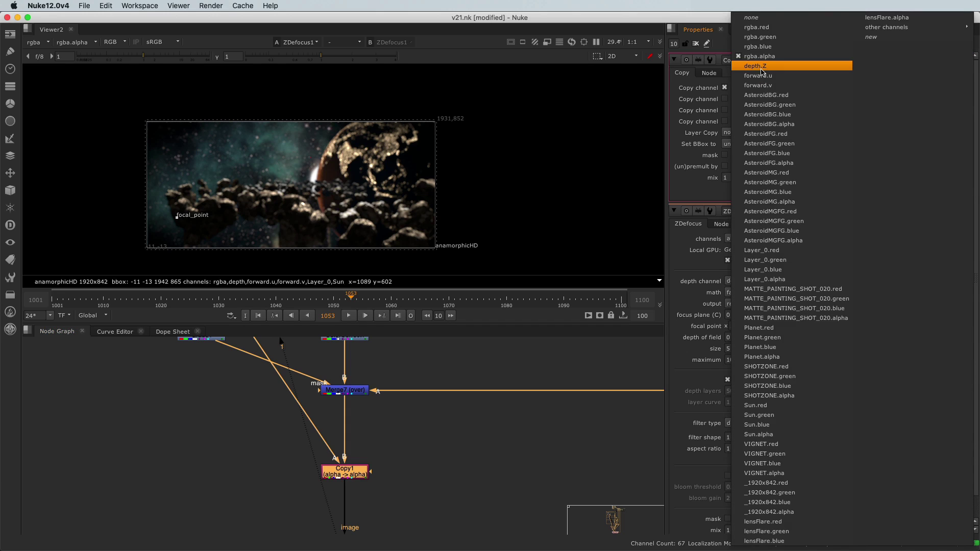
pyautogui.click(760, 67)
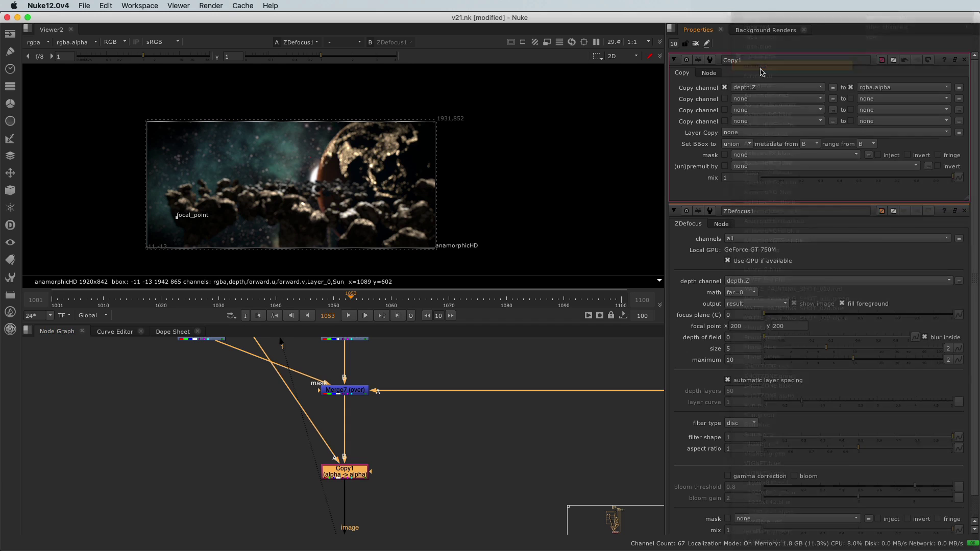
pyautogui.click(872, 89)
pyautogui.click(799, 66)
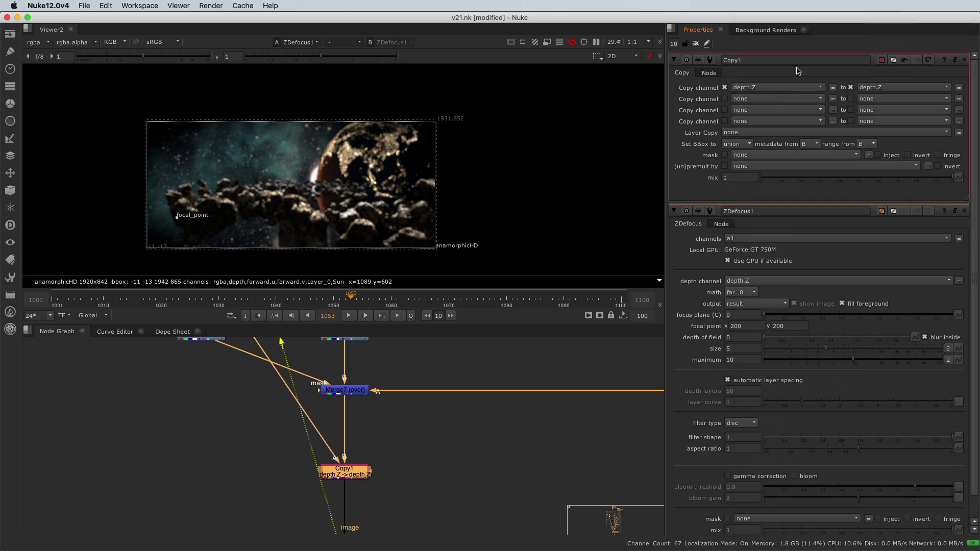
pyautogui.scroll(-1, 308, 426)
pyautogui.scroll(-2, 307, 426)
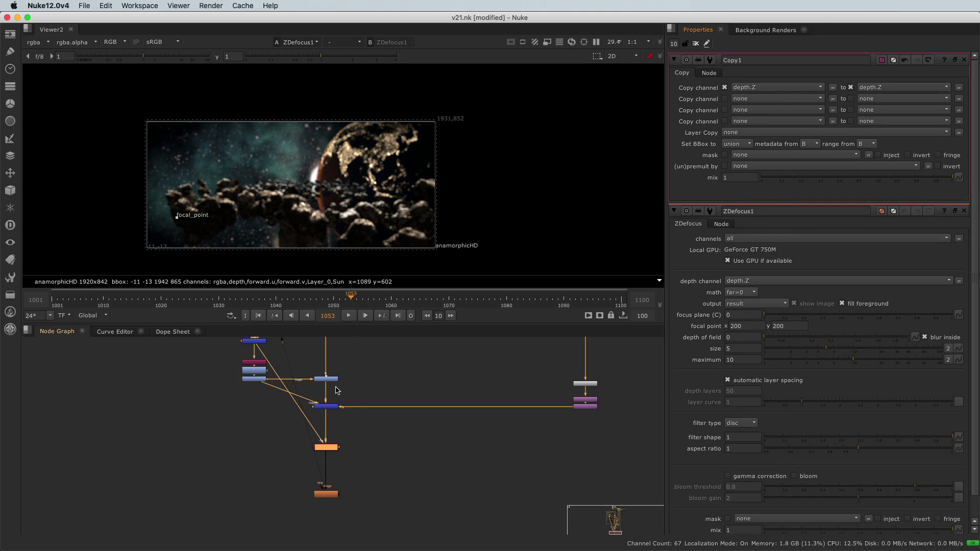
pyautogui.scroll(4, 325, 510)
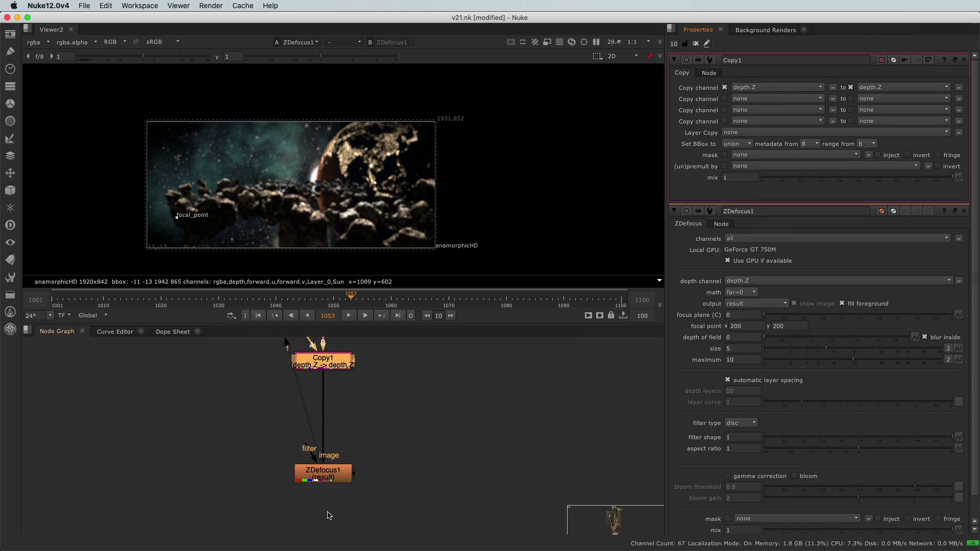
# Step: Bring up ZDefocus1's settings and turn off the viewer overlays
pyautogui.click(329, 479)
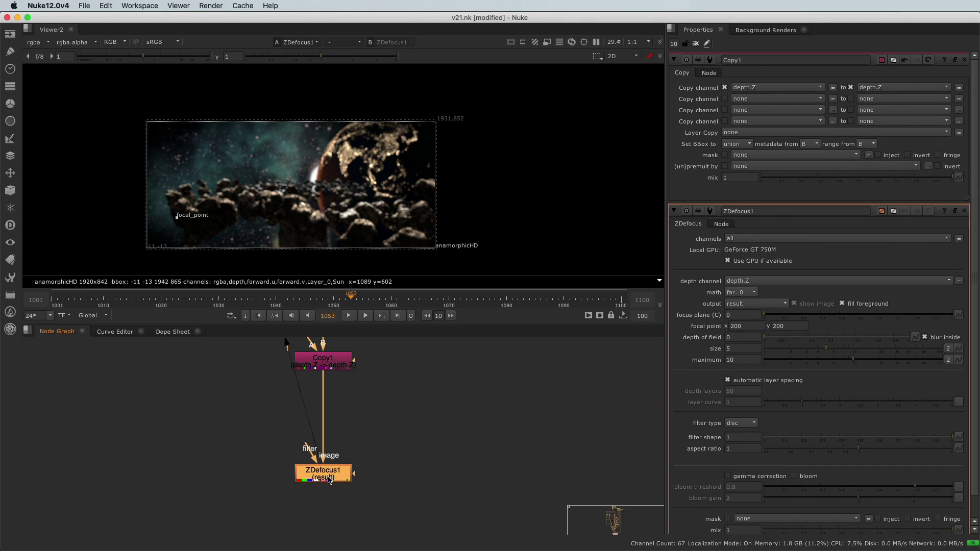
pyautogui.doubleClick(330, 479)
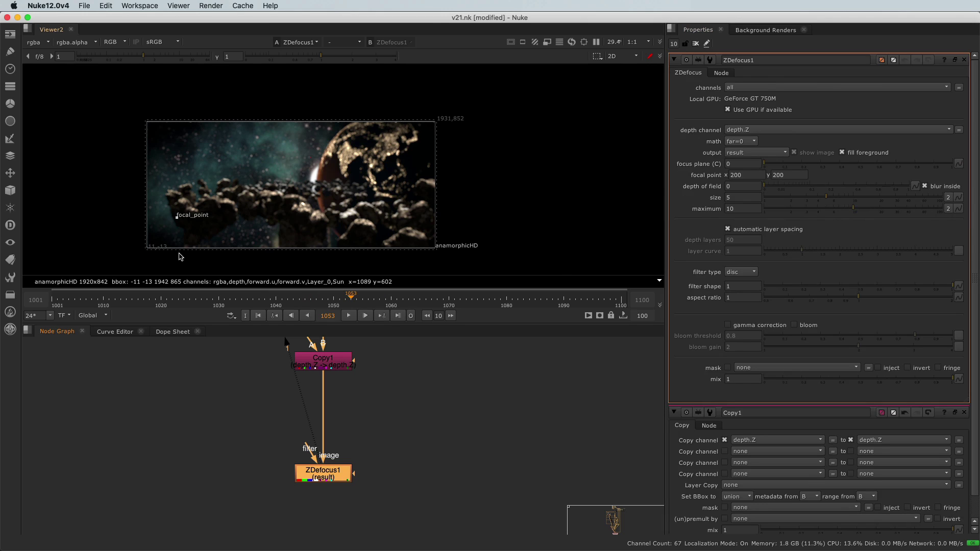
pyautogui.scroll(2, 177, 229)
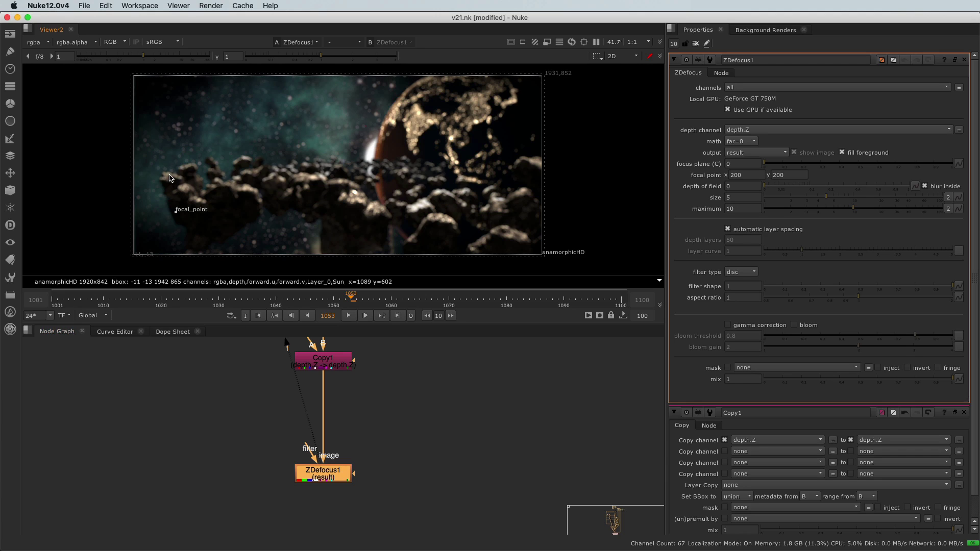
pyautogui.press('o')
pyautogui.press('o')
# Step: Place the focal point on the lower-right rock at 1726, 42, giving focus plane 0.4787
pyautogui.moveTo(176, 215); pyautogui.dragTo(500, 247)
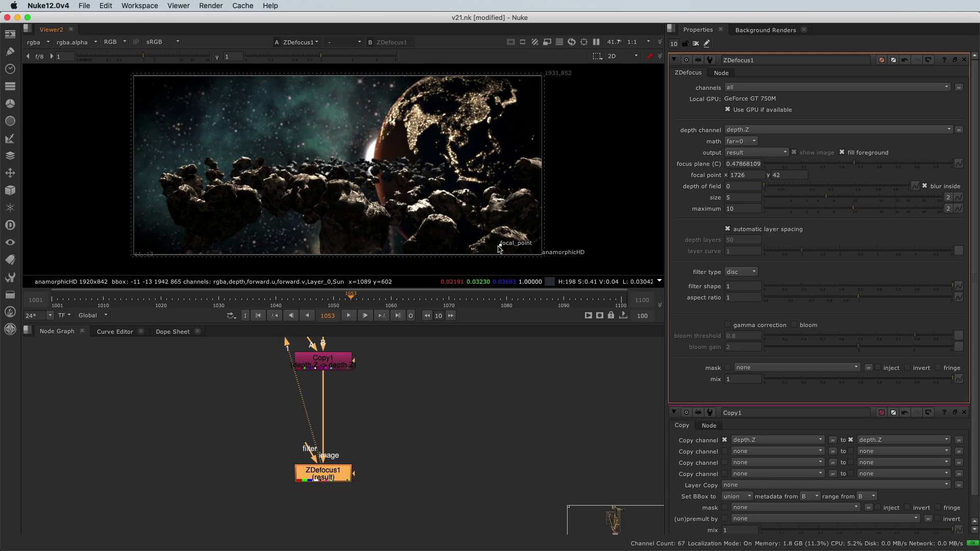
pyautogui.scroll(3, 500, 250)
pyautogui.scroll(3, 499, 250)
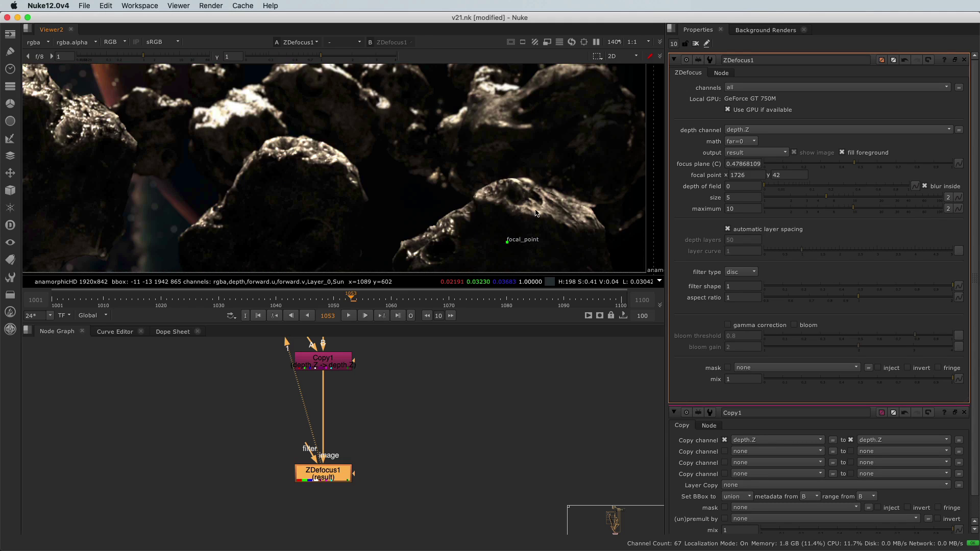
pyautogui.scroll(-4, 516, 249)
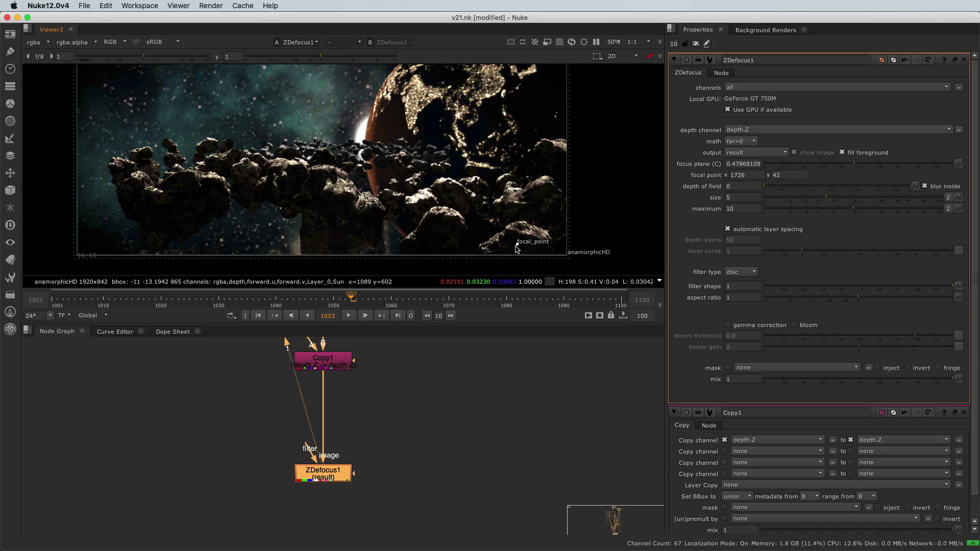
pyautogui.scroll(-1, 393, 245)
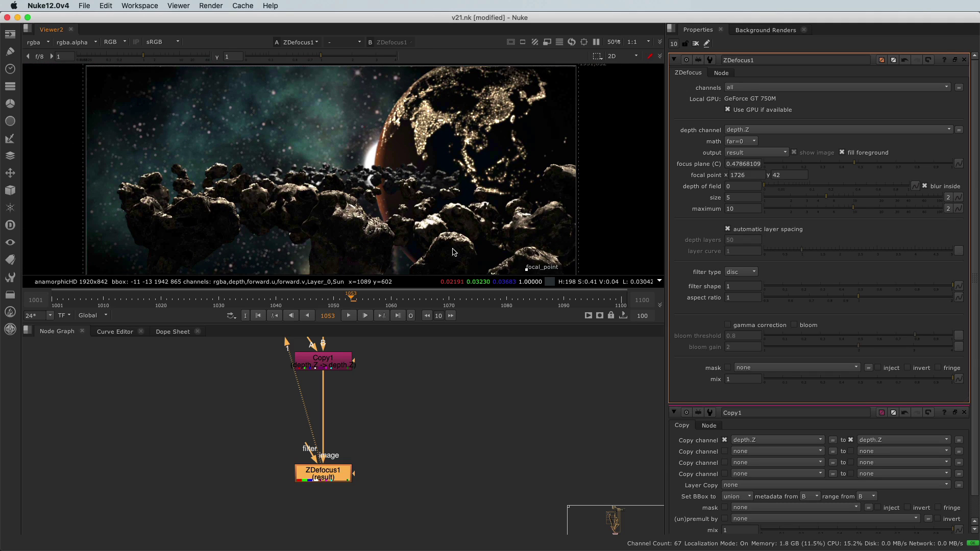
pyautogui.scroll(9, 382, 193)
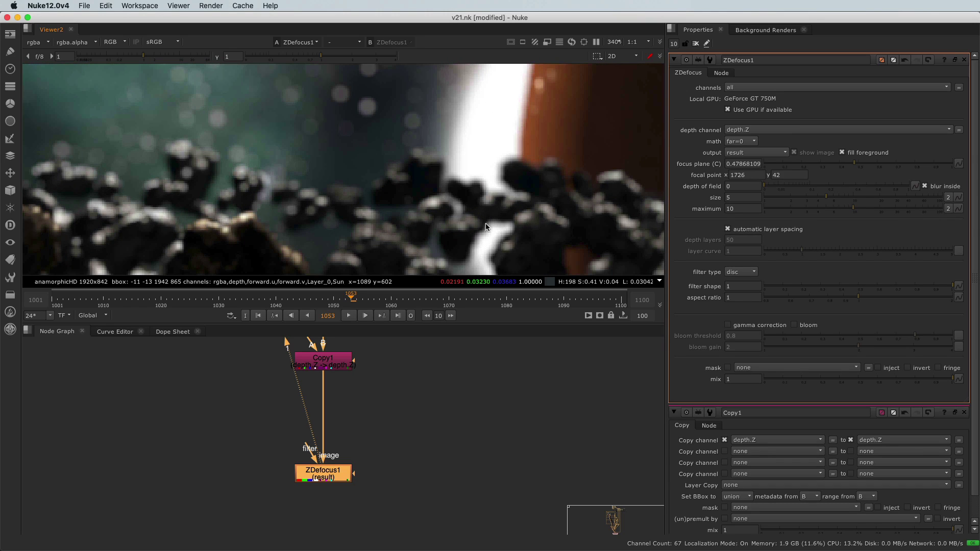
pyautogui.middleClick(484, 224)
pyautogui.scroll(-4, 439, 202)
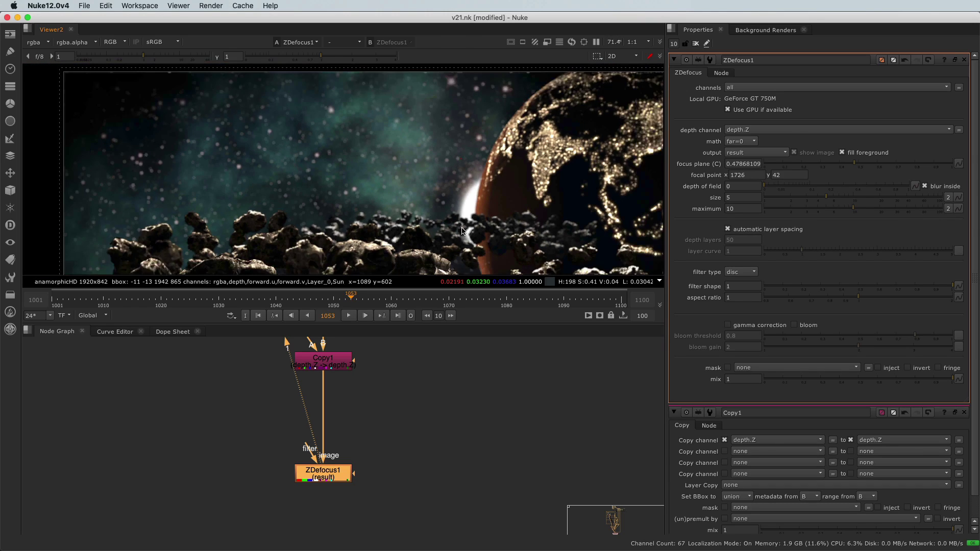
pyautogui.moveTo(417, 178); pyautogui.dragTo(389, 149, button='middle')
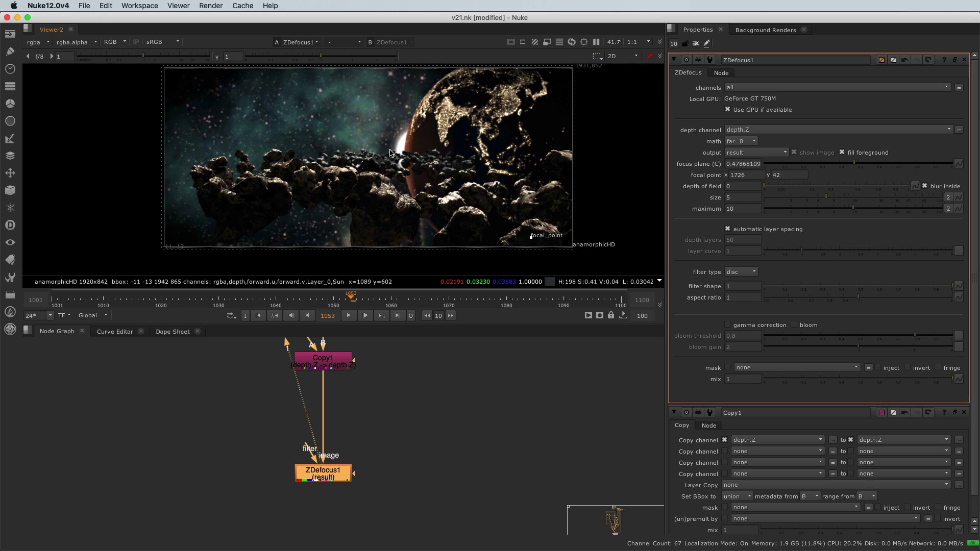
pyautogui.click(742, 145)
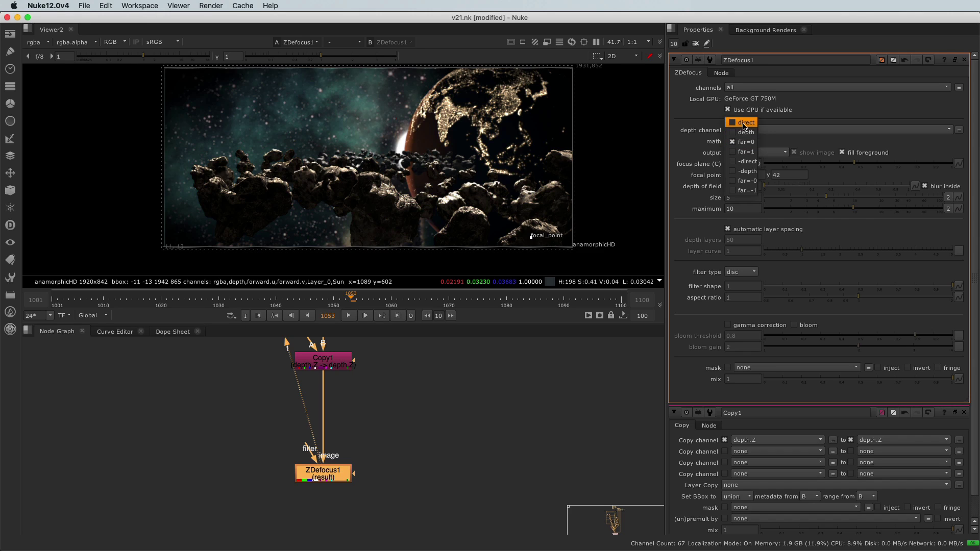
pyautogui.click(767, 144)
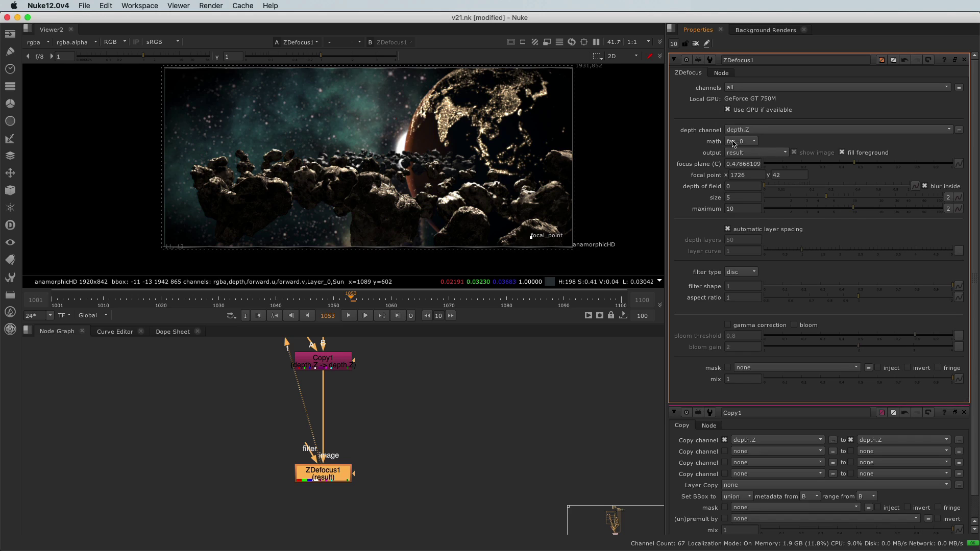
pyautogui.moveTo(734, 143)
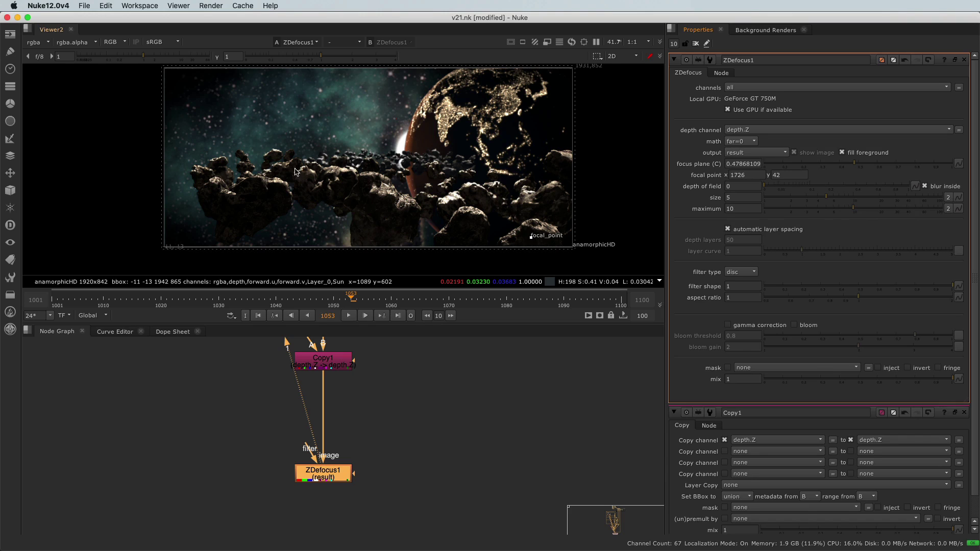
pyautogui.click(749, 153)
# Step: Compare ZDefocus1's focal plane setup and layer setup output views
pyautogui.click(758, 163)
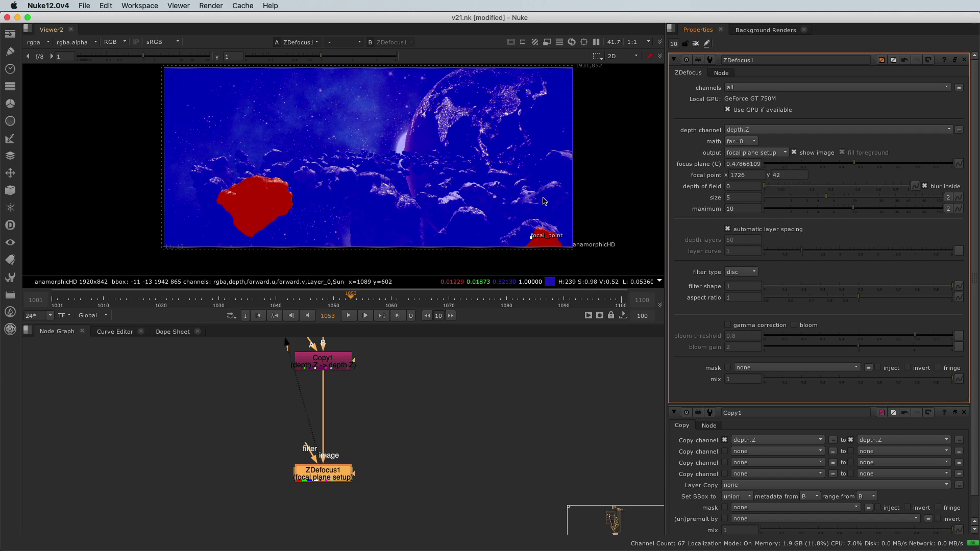
pyautogui.click(772, 155)
pyautogui.click(775, 163)
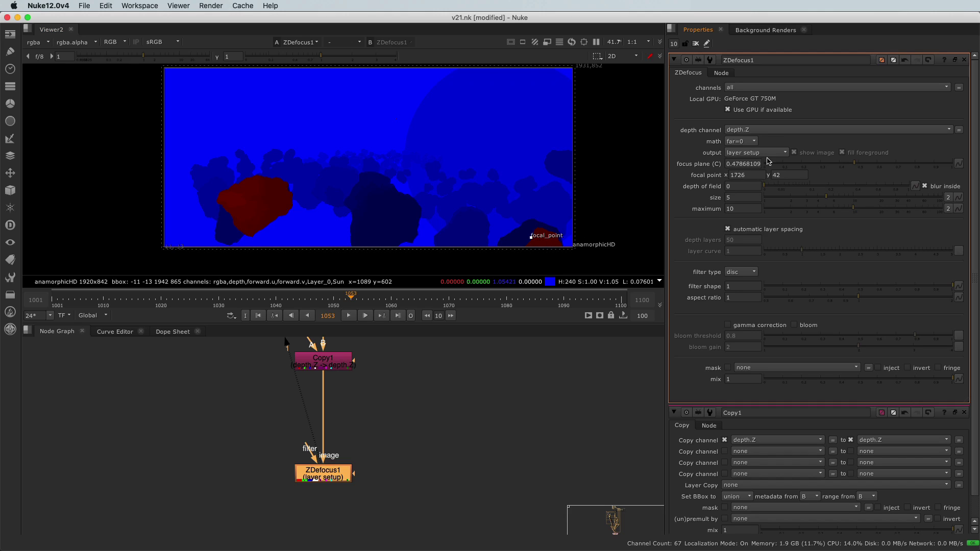
pyautogui.click(768, 153)
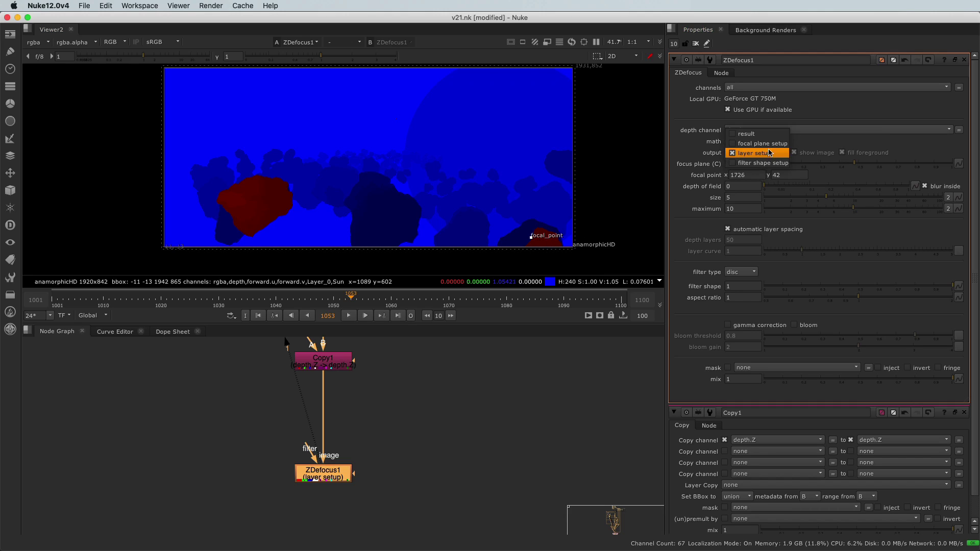
pyautogui.click(766, 143)
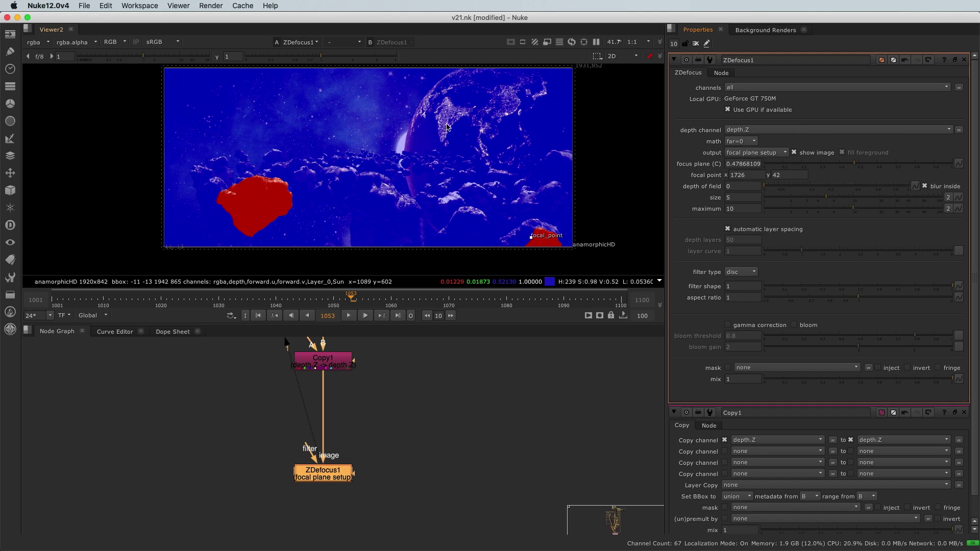
# Step: Set the output to layer setup and zoom in on the depth layers near the focal point
pyautogui.click(728, 154)
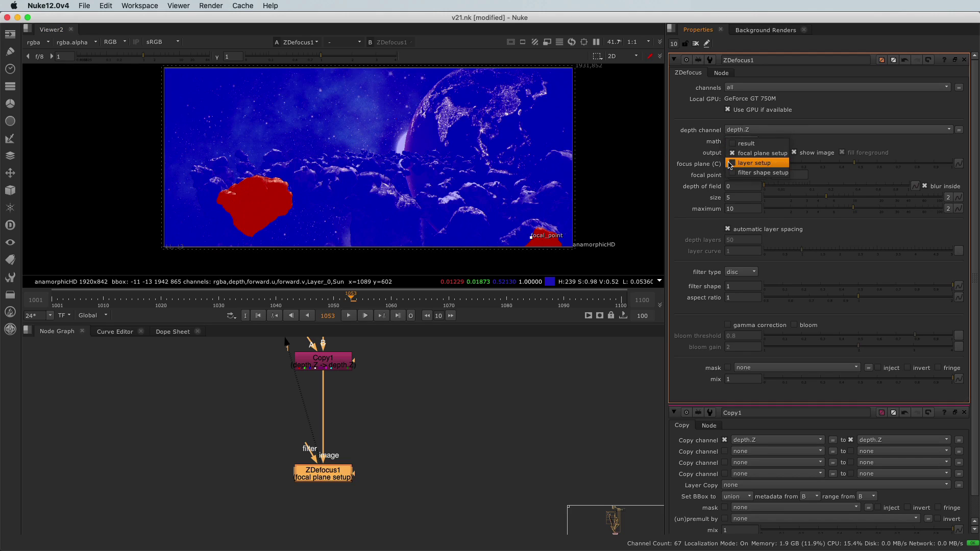
pyautogui.click(754, 163)
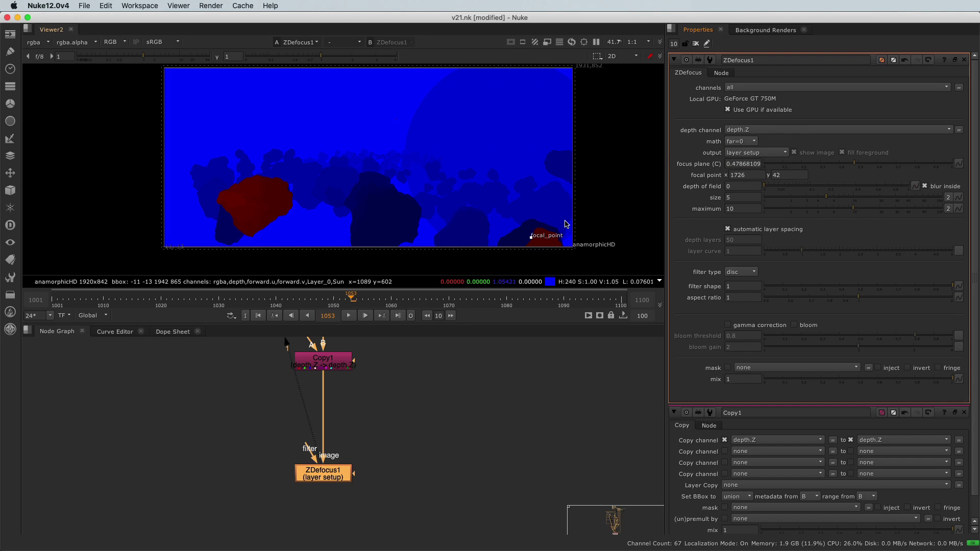
pyautogui.scroll(2, 247, 211)
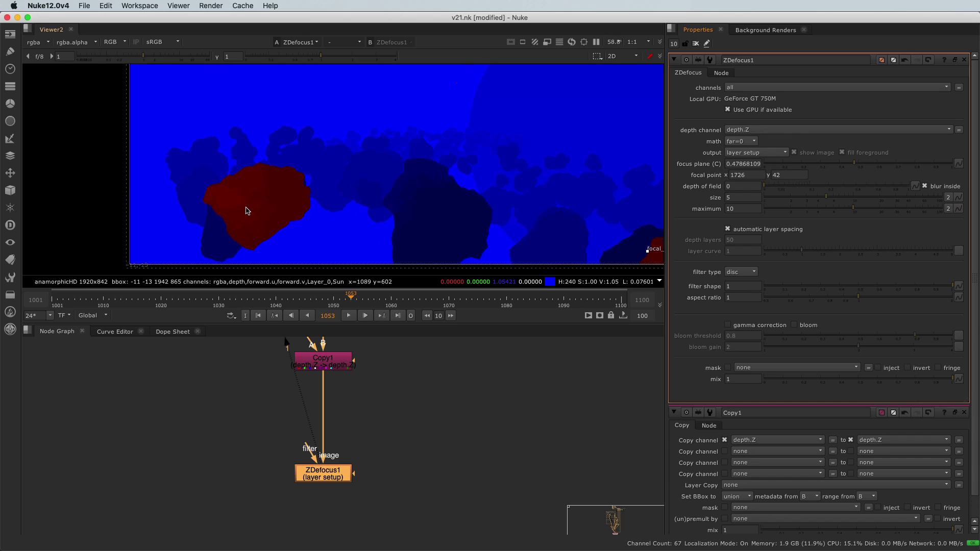
pyautogui.scroll(1, 247, 211)
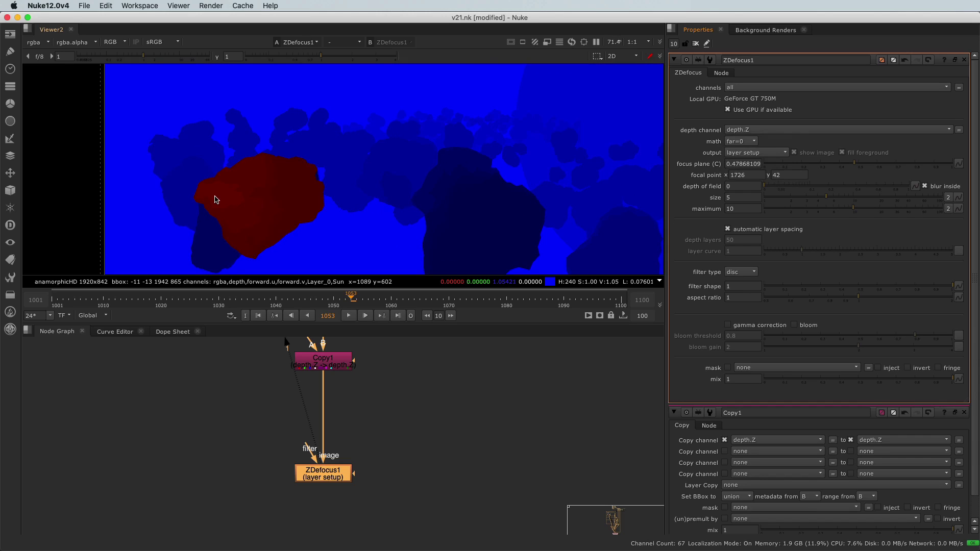
pyautogui.scroll(-1, 219, 202)
pyautogui.scroll(2, 226, 204)
pyautogui.scroll(-4, 226, 201)
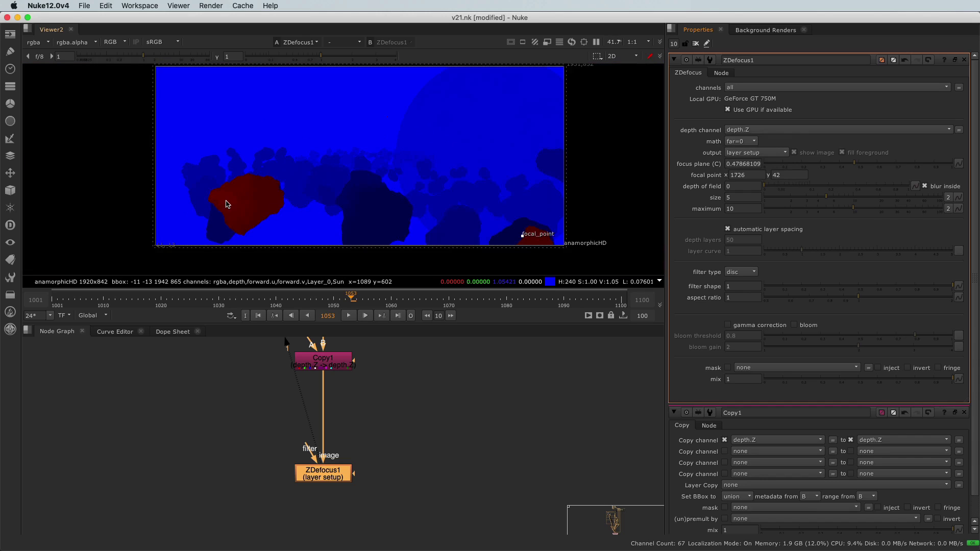
pyautogui.scroll(1, 455, 228)
pyautogui.scroll(-1, 453, 197)
pyautogui.scroll(1, 467, 222)
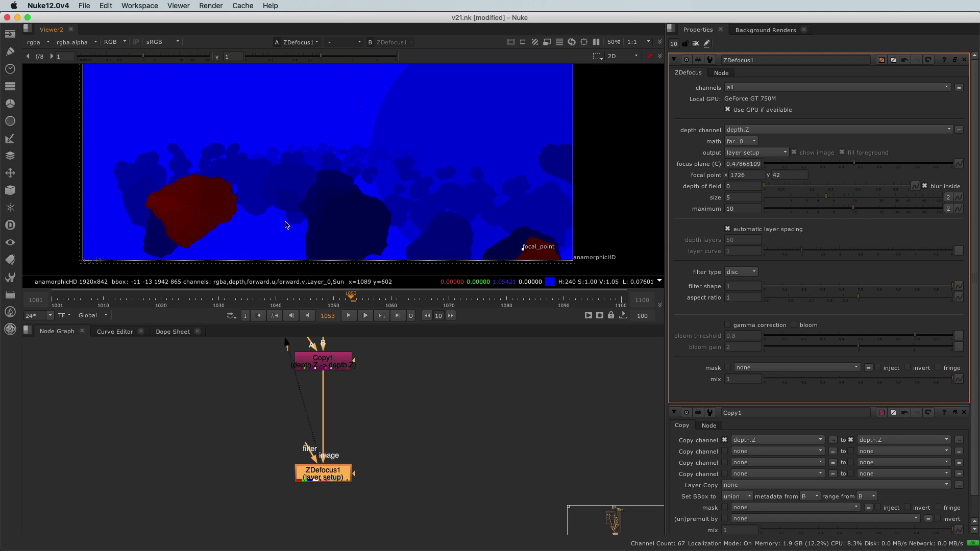
pyautogui.scroll(2, 192, 209)
pyautogui.scroll(1, 192, 209)
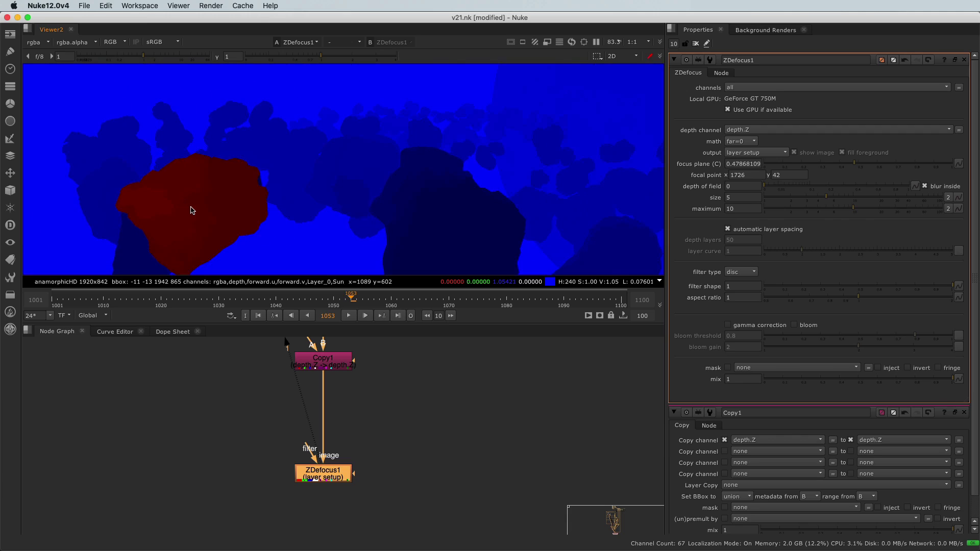
pyautogui.scroll(-3, 388, 240)
pyautogui.hscroll(3, 460, 214)
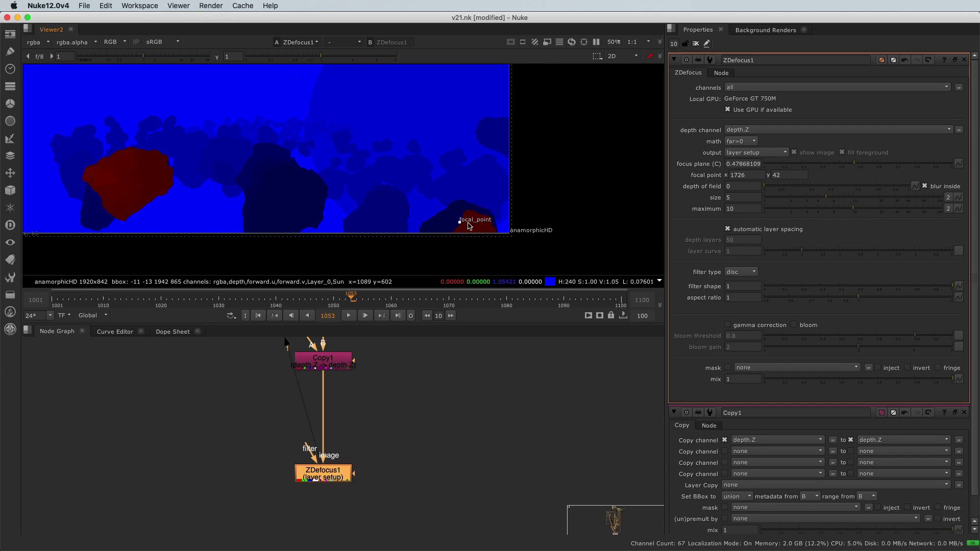
pyautogui.scroll(2, 468, 225)
pyautogui.scroll(5, 468, 226)
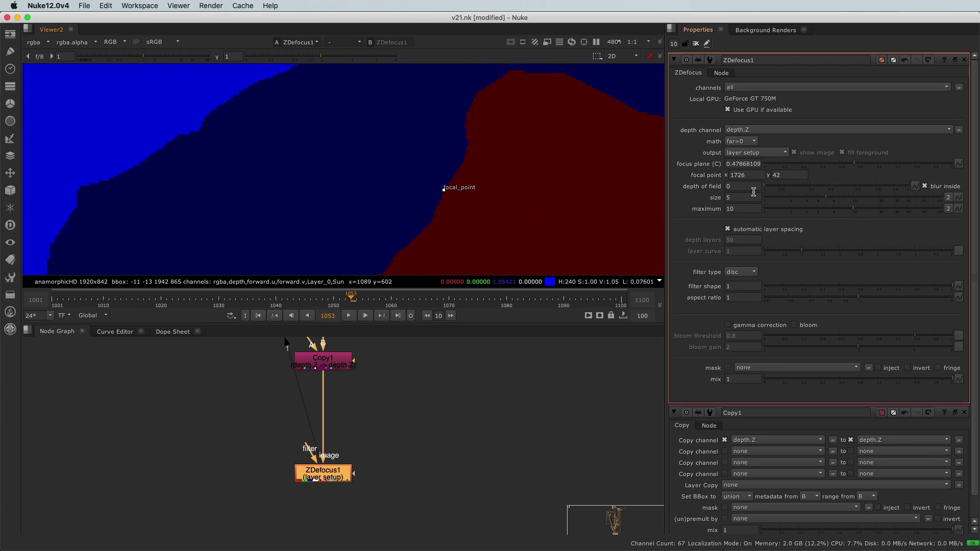
# Step: Raise the depth of field from 0 to about 0.165 so more rocks show in focus
pyautogui.moveTo(767, 191); pyautogui.dragTo(806, 196)
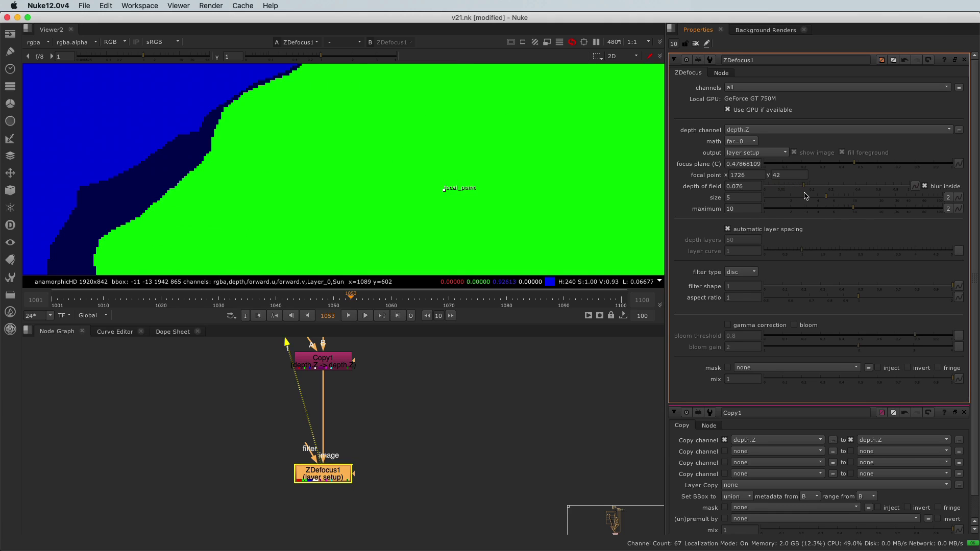
pyautogui.scroll(-5, 510, 166)
pyautogui.scroll(-3, 511, 166)
pyautogui.scroll(-3, 277, 159)
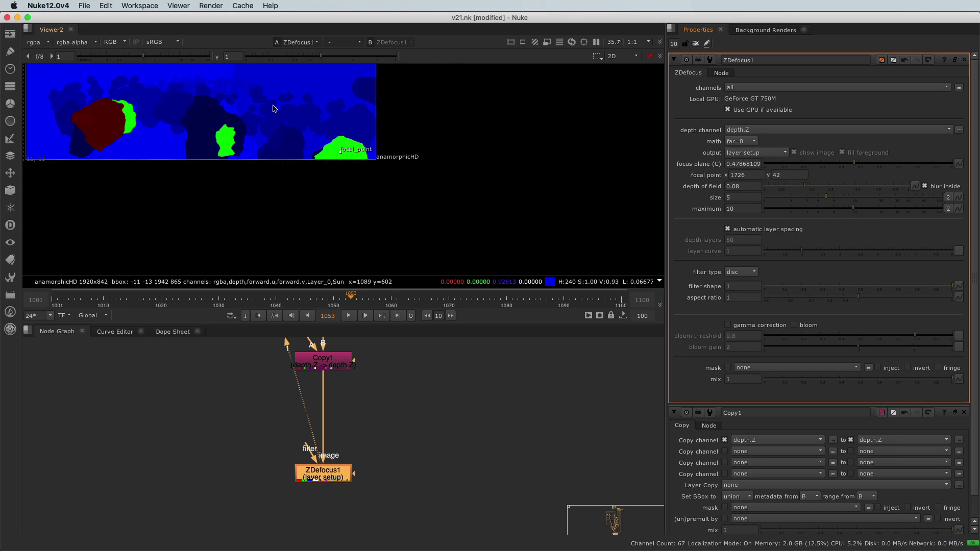
pyautogui.moveTo(814, 189)
pyautogui.mouseDown()
pyautogui.moveTo(832, 192)
pyautogui.moveTo(824, 192)
pyautogui.mouseUp()
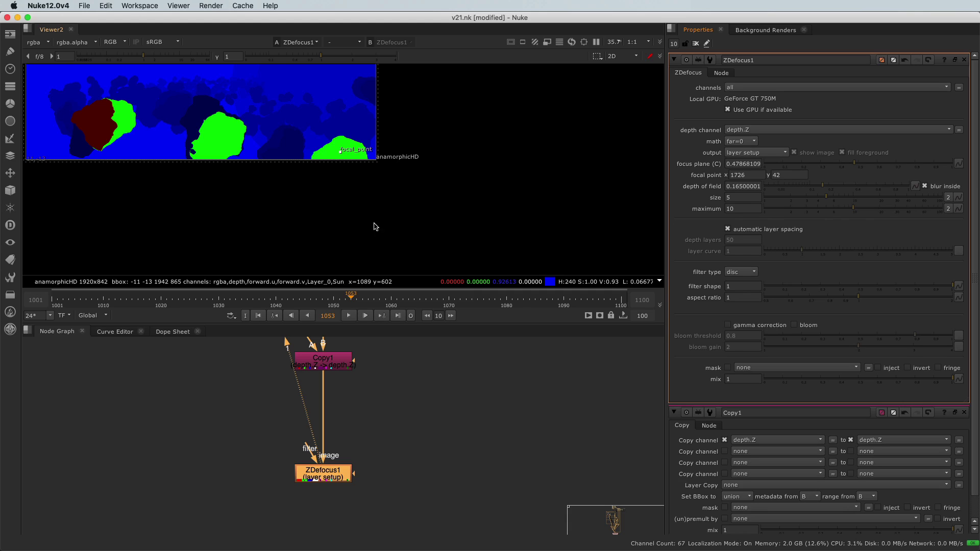
pyautogui.scroll(1, 289, 201)
pyautogui.moveTo(289, 201); pyautogui.dragTo(470, 267, button='middle')
pyautogui.scroll(-2, 469, 260)
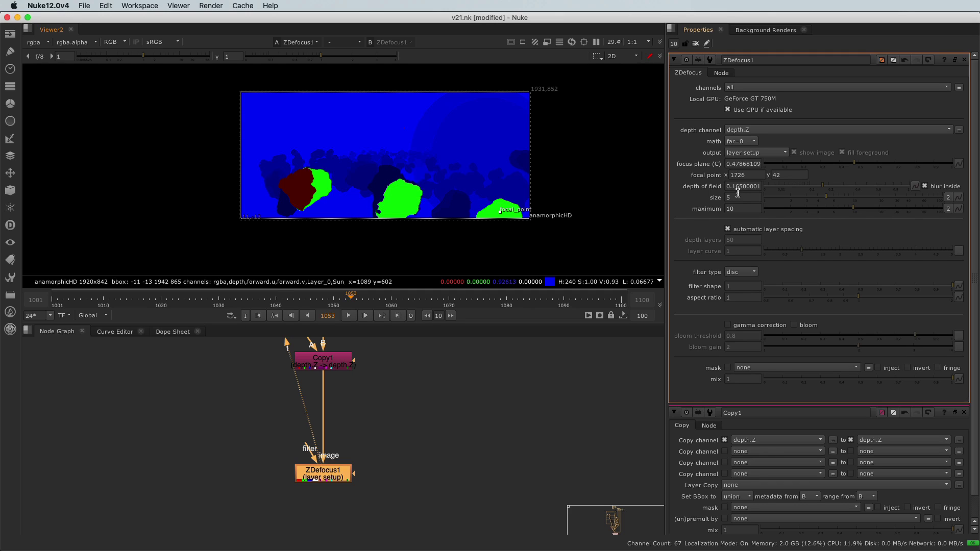
pyautogui.click(748, 154)
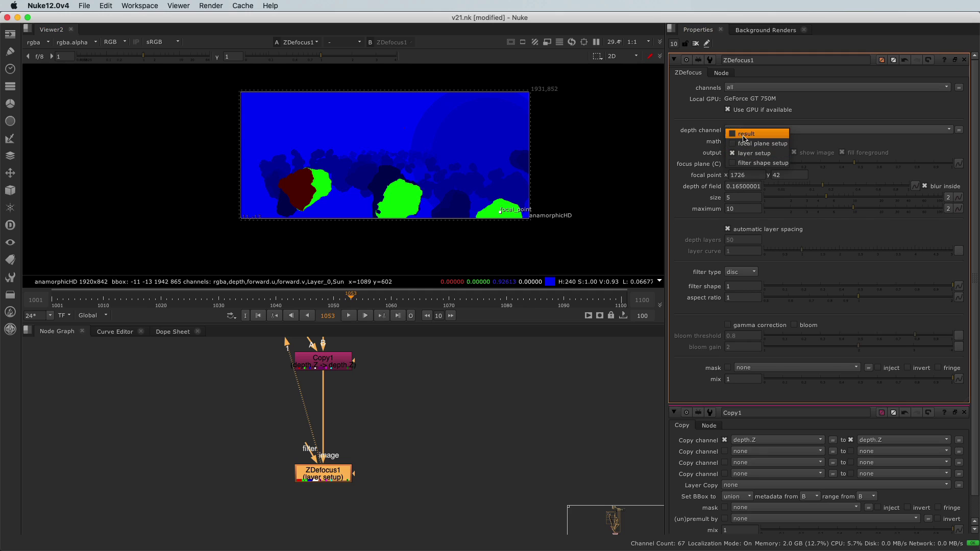
# Step: Switch the ZDefocus1 output back to result
pyautogui.click(745, 134)
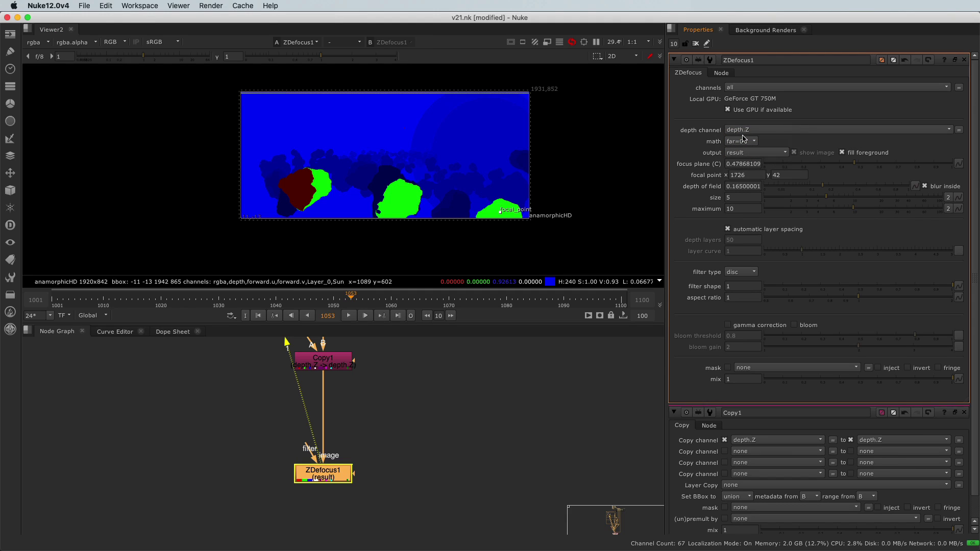
pyautogui.scroll(5, 400, 153)
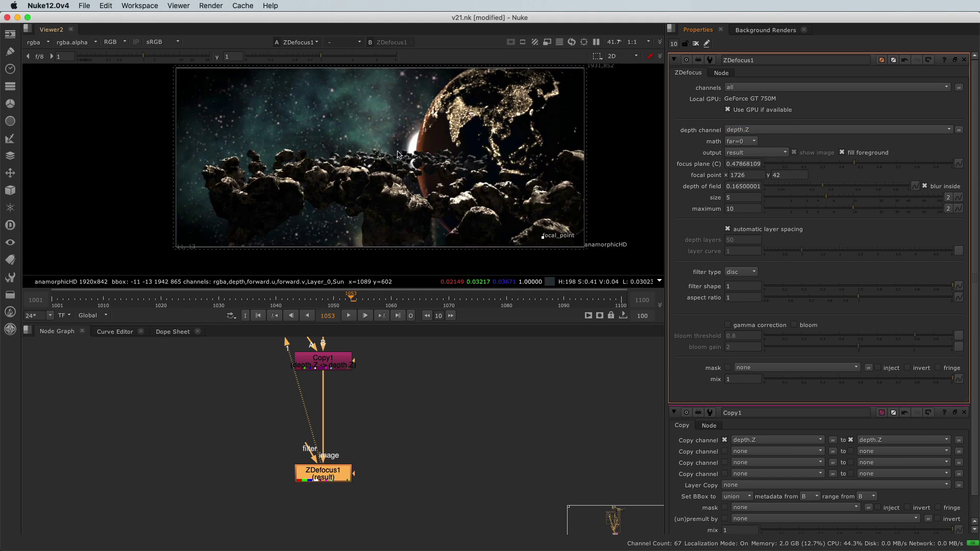
pyautogui.scroll(-1, 408, 193)
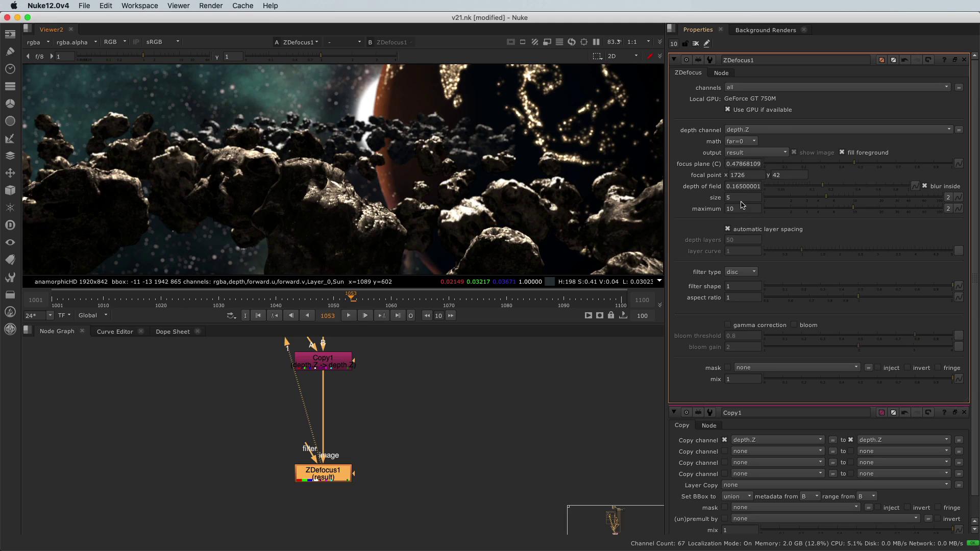
# Step: Raise the blur size from 5 to 20 and fit the frame to review the bokeh
pyautogui.click(742, 198)
pyautogui.moveTo(735, 199); pyautogui.dragTo(725, 201)
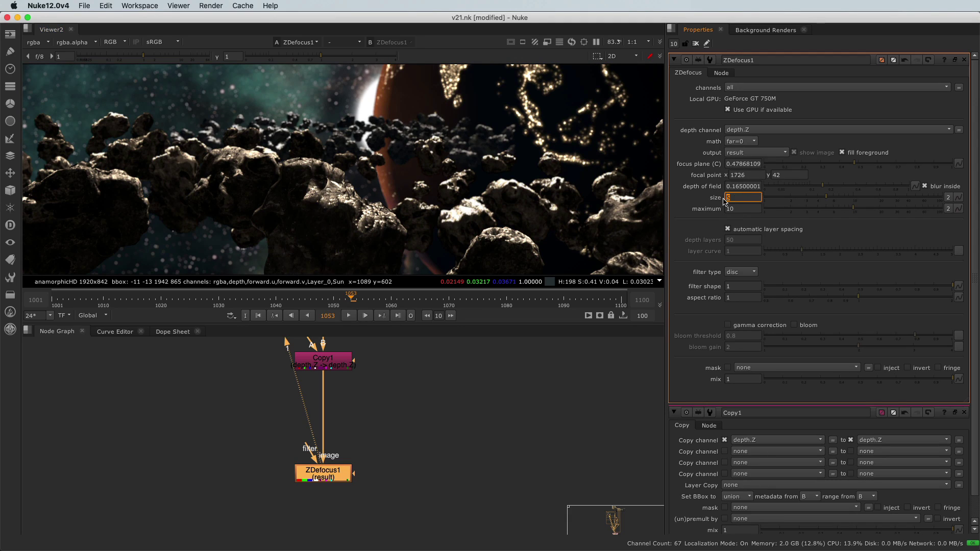
pyautogui.write('20')
pyautogui.press('Return')
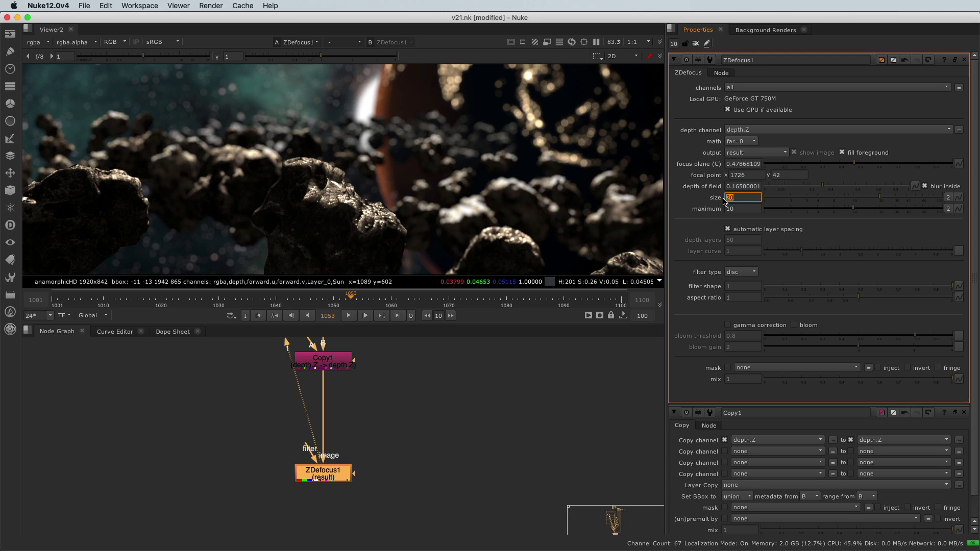
pyautogui.press('-')
pyautogui.scroll(2, 359, 197)
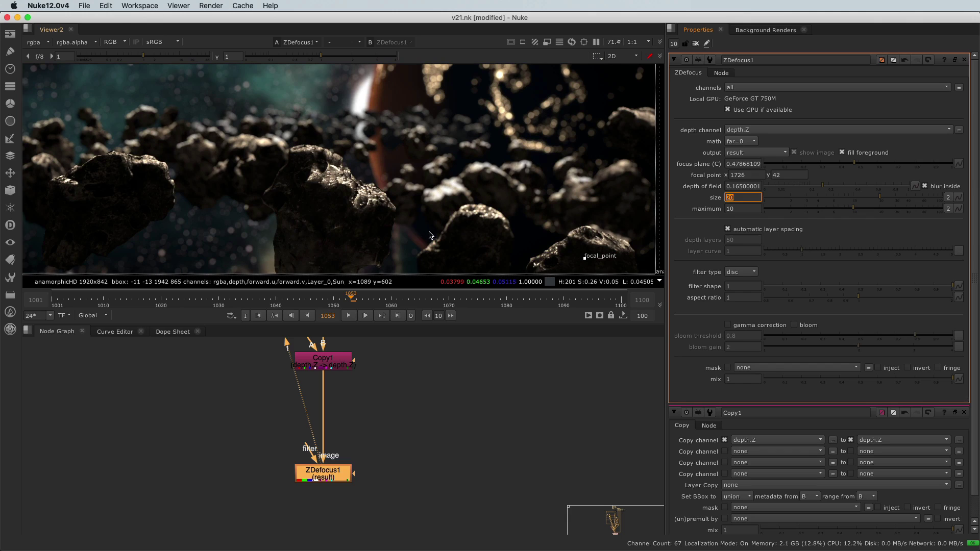
pyautogui.scroll(-3, 243, 202)
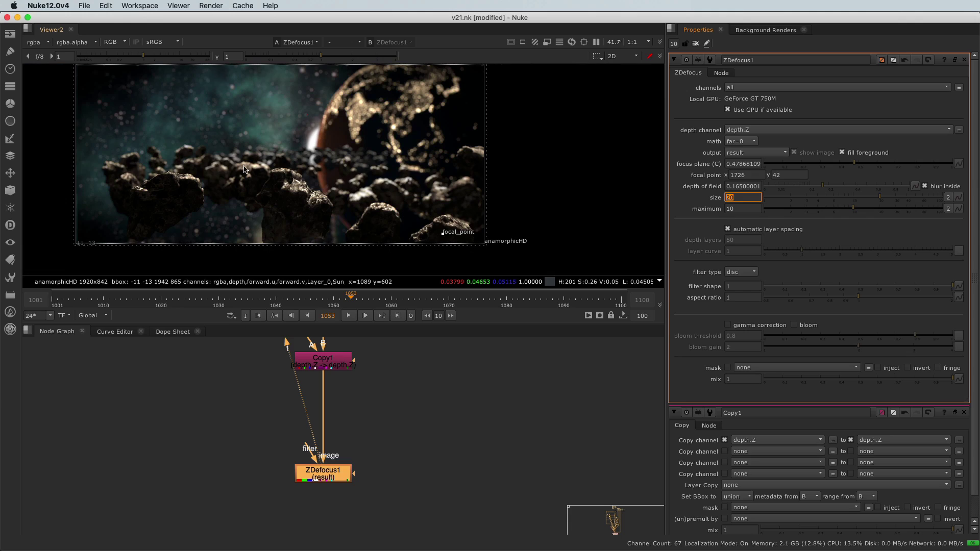
pyautogui.moveTo(227, 160); pyautogui.dragTo(224, 162, button='middle')
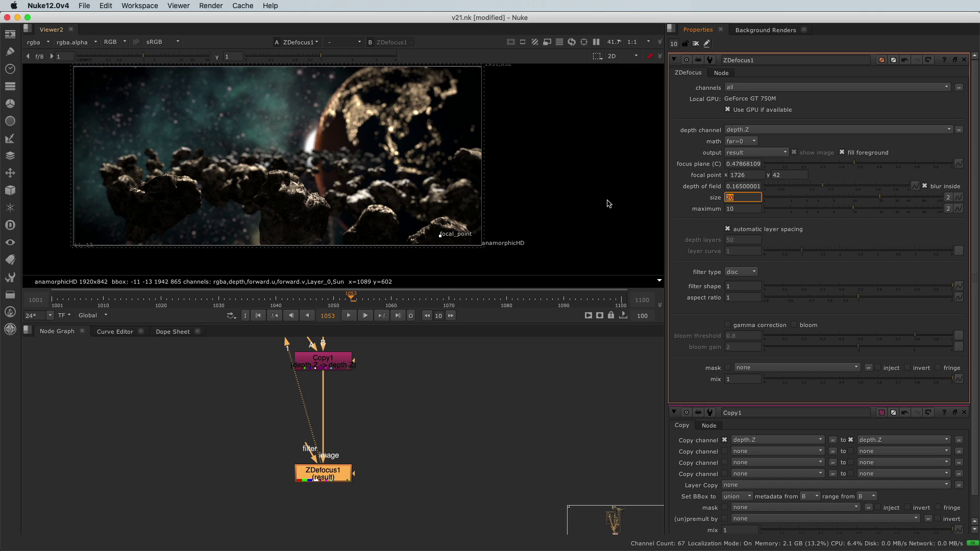
pyautogui.scroll(10, 228, 137)
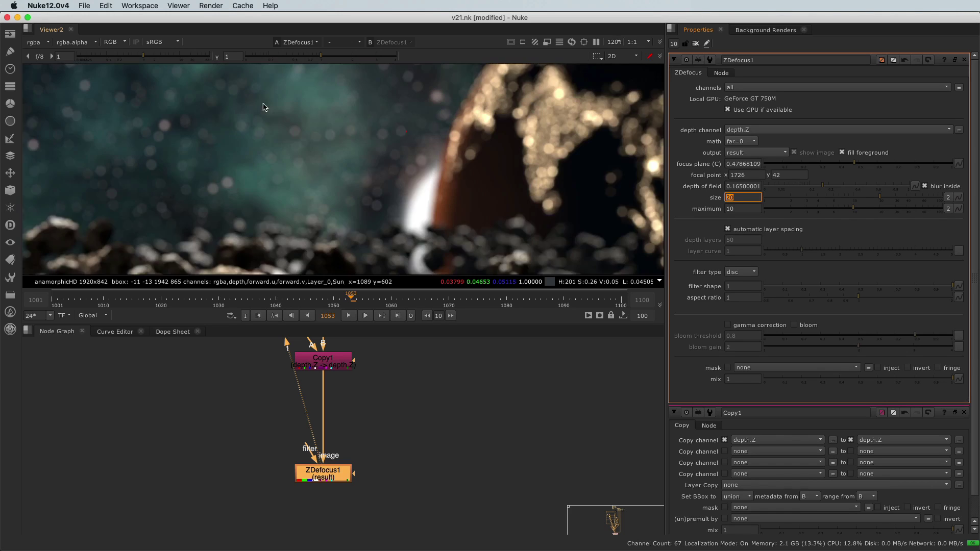
# Step: Set ZDefocus1's size to 15 and its maximum to 15
pyautogui.scroll(2, 471, 149)
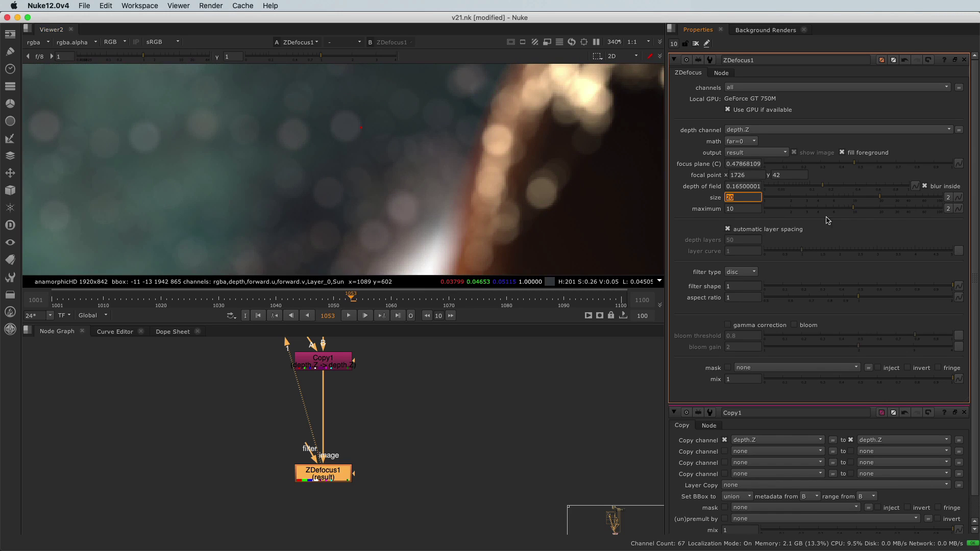
pyautogui.click(734, 197)
pyautogui.press('BackSpace')
pyautogui.press('BackSpace')
pyautogui.write('15')
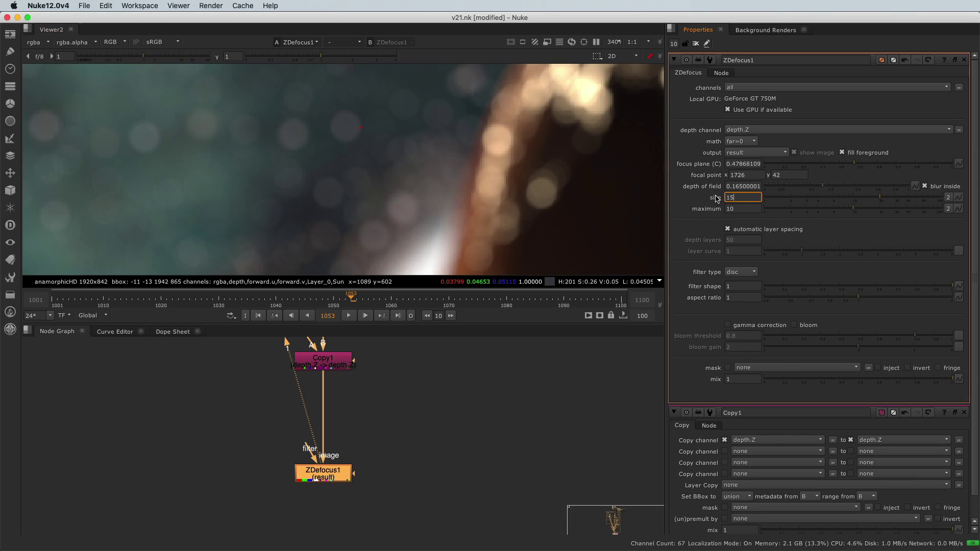
pyautogui.press('Return')
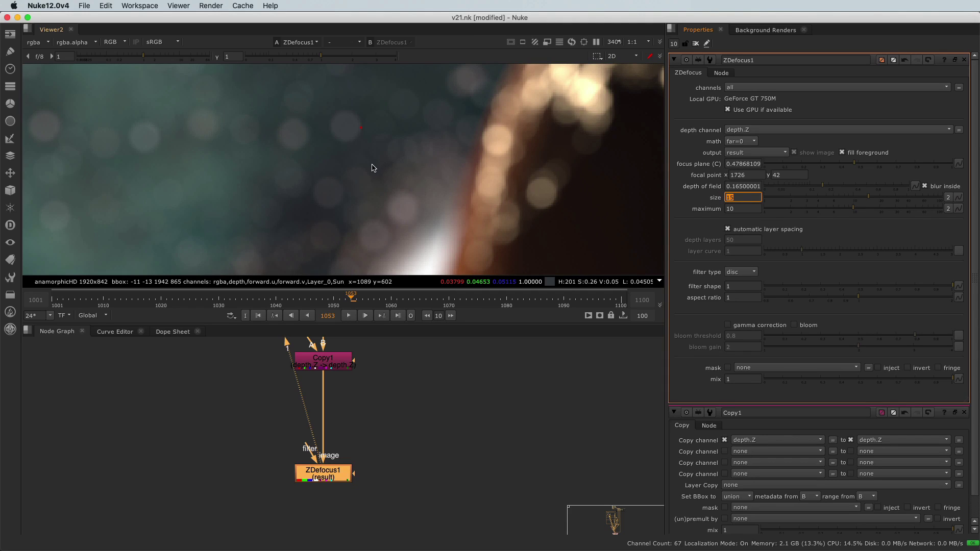
pyautogui.click(740, 208)
pyautogui.write('15')
pyautogui.press('Return')
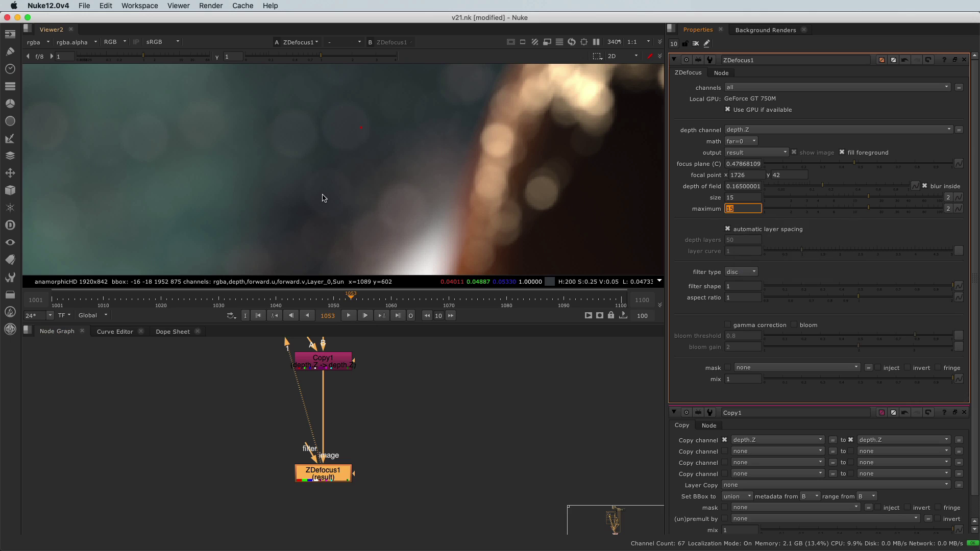
pyautogui.scroll(-6, 341, 175)
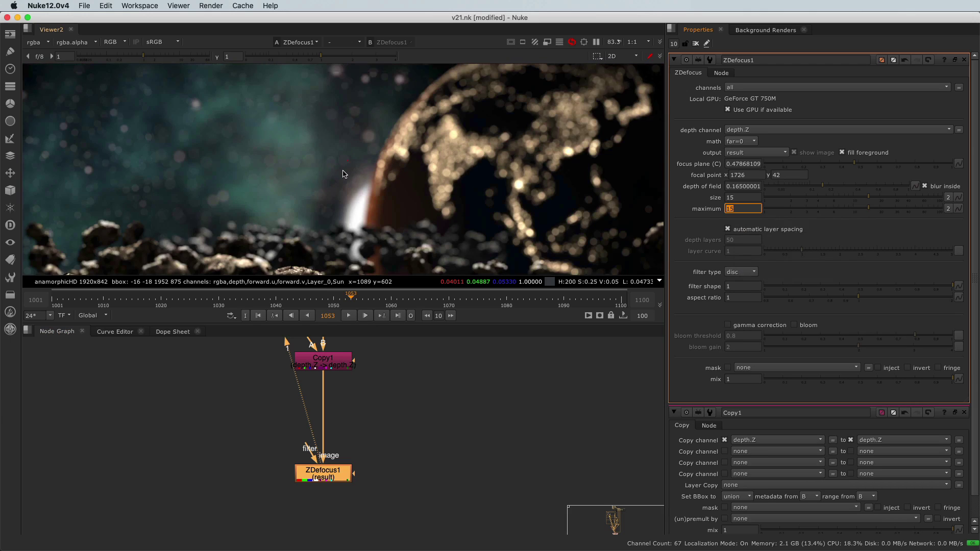
pyautogui.scroll(-2, 342, 174)
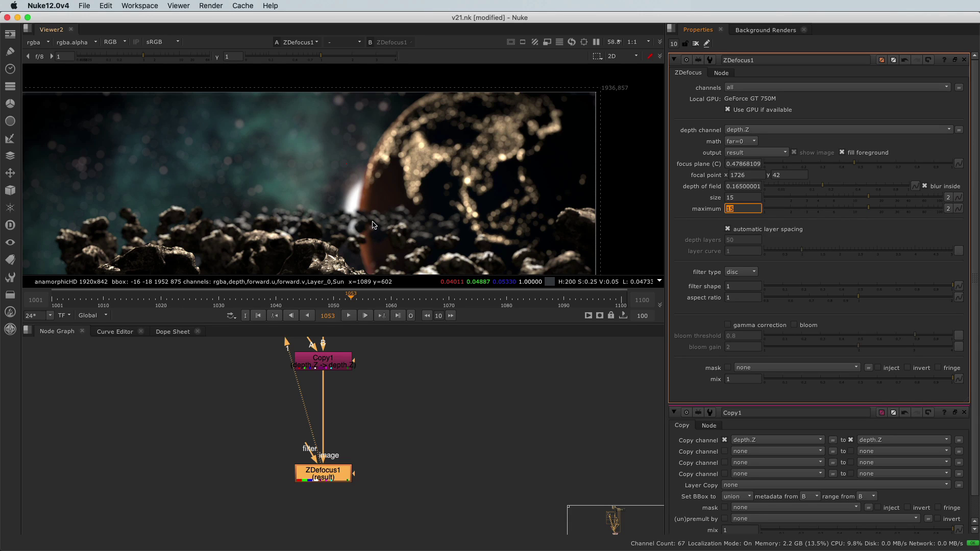
pyautogui.moveTo(375, 224); pyautogui.dragTo(449, 176, button='middle')
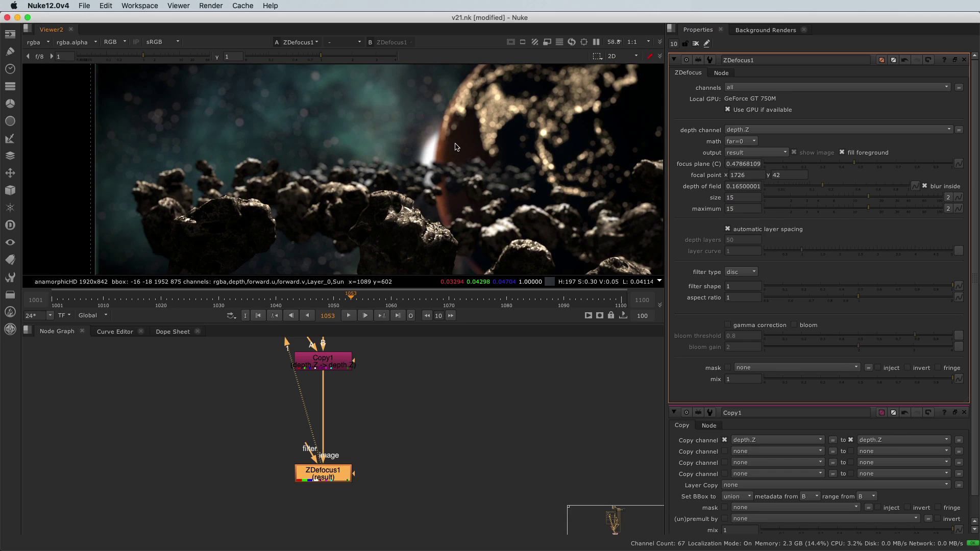
pyautogui.scroll(2, 450, 171)
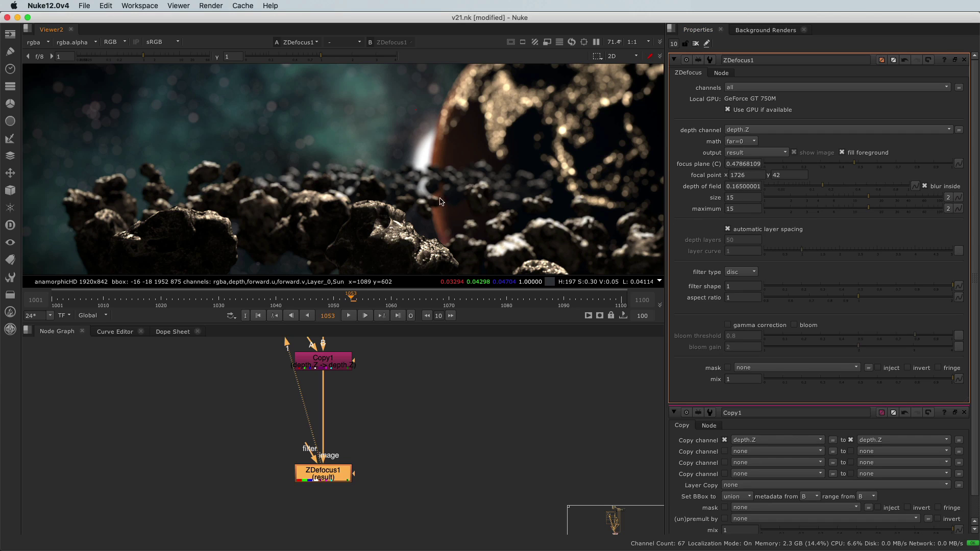
pyautogui.click(754, 197)
# Step: Enter 30 as ZDefocus1's blur size, keeping the maximum at 15
pyautogui.press('Return')
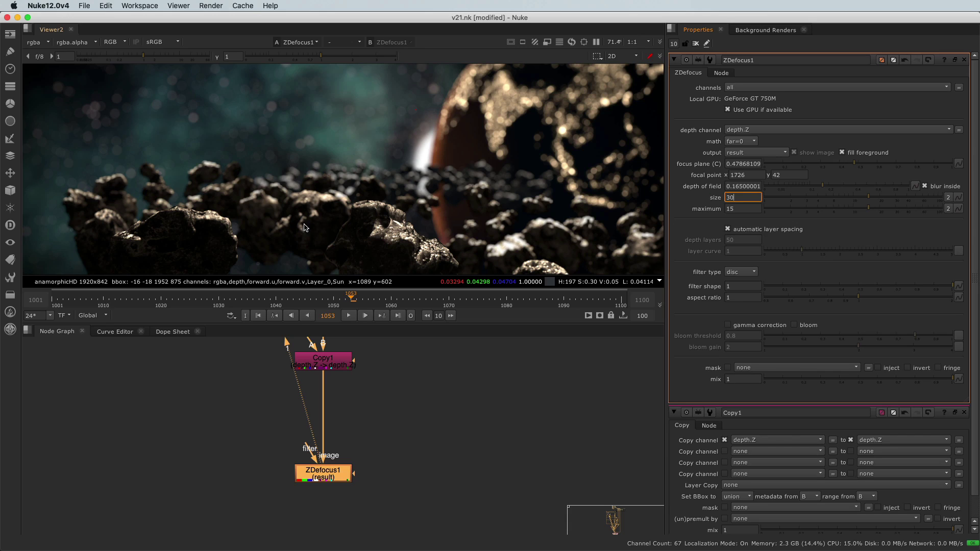
pyautogui.press('Return')
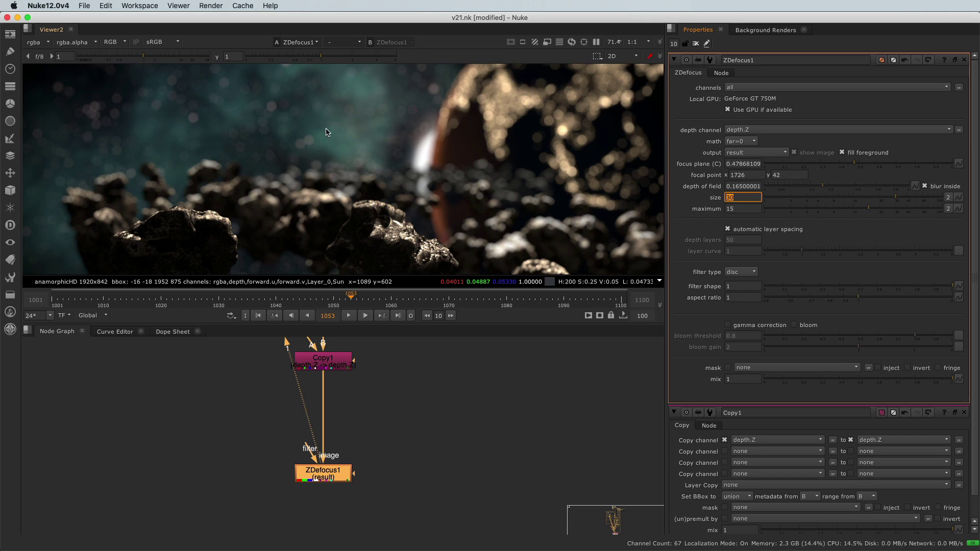
pyautogui.click(746, 209)
pyautogui.scroll(-4, 535, 234)
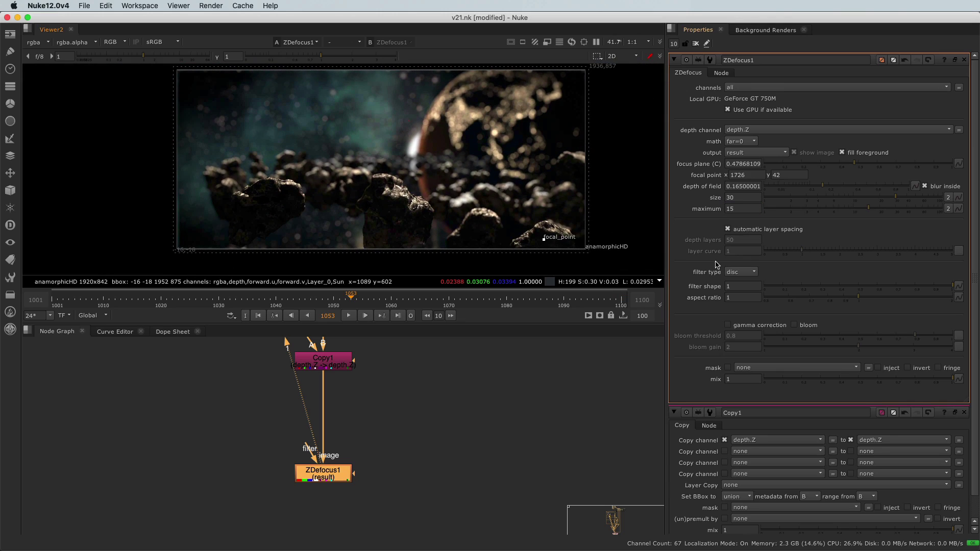